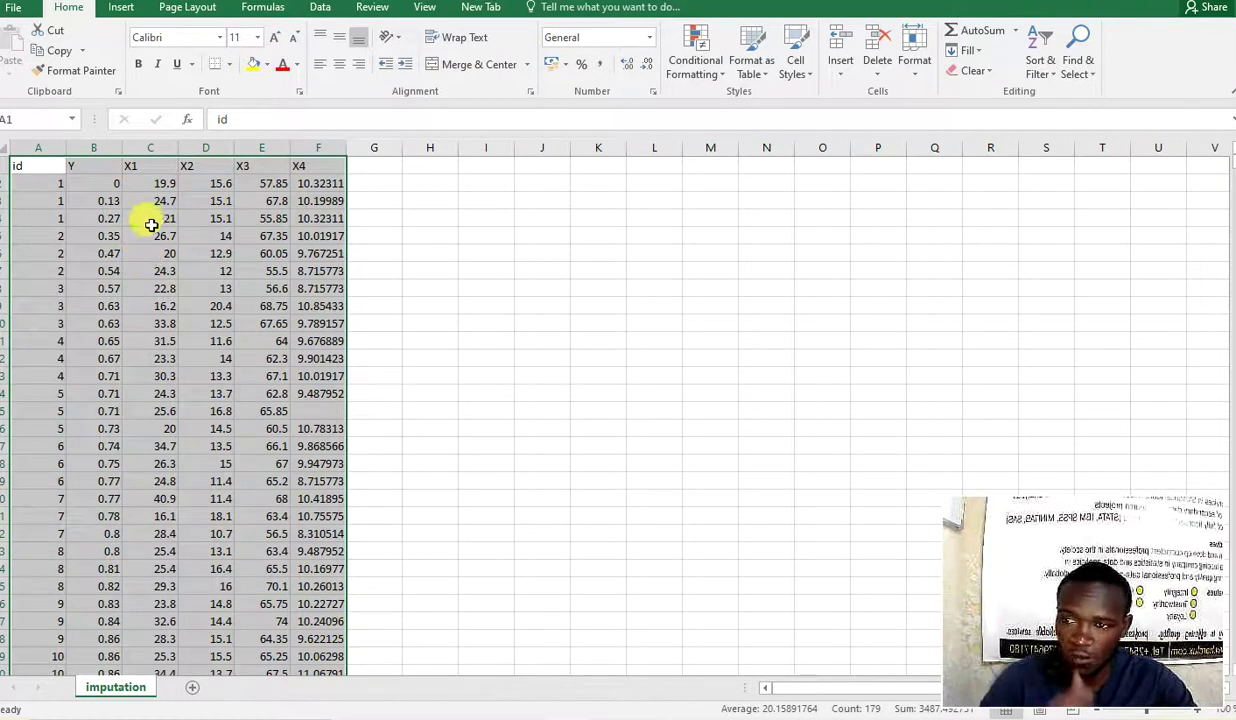
# Select the Y column in Excel and move to the X1 header to inspect their values
pyautogui.click(106, 172)
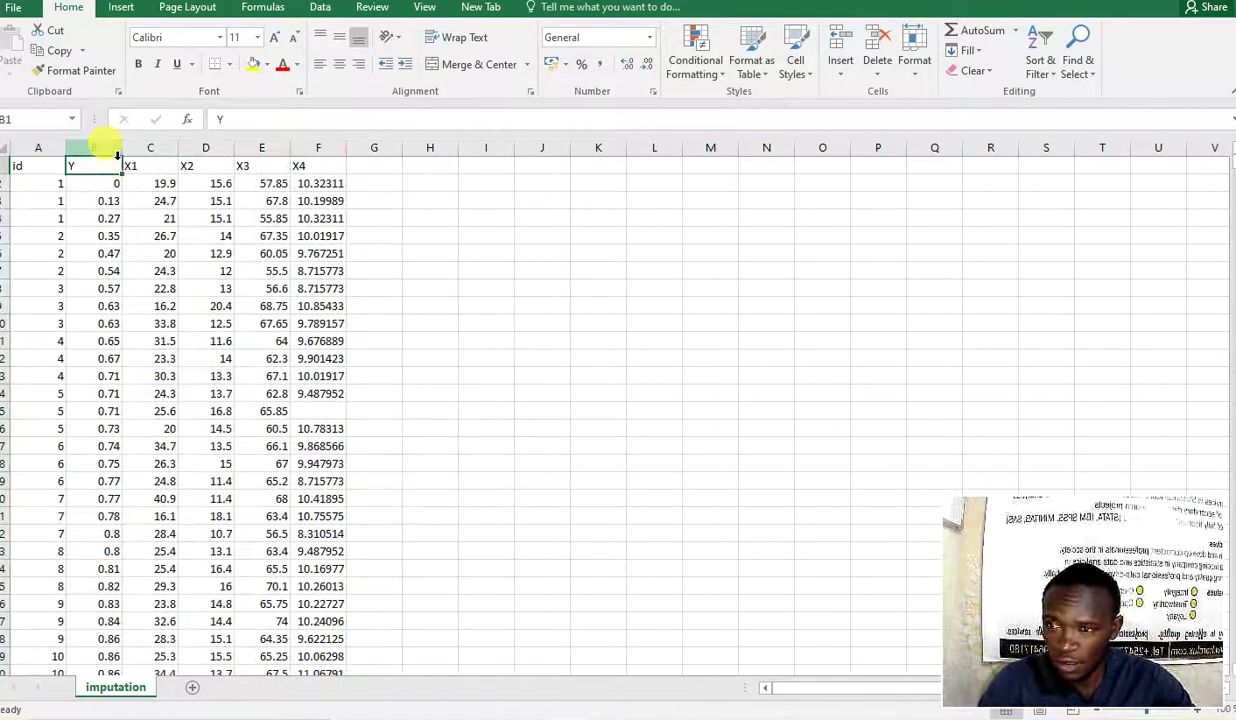
pyautogui.click(112, 150)
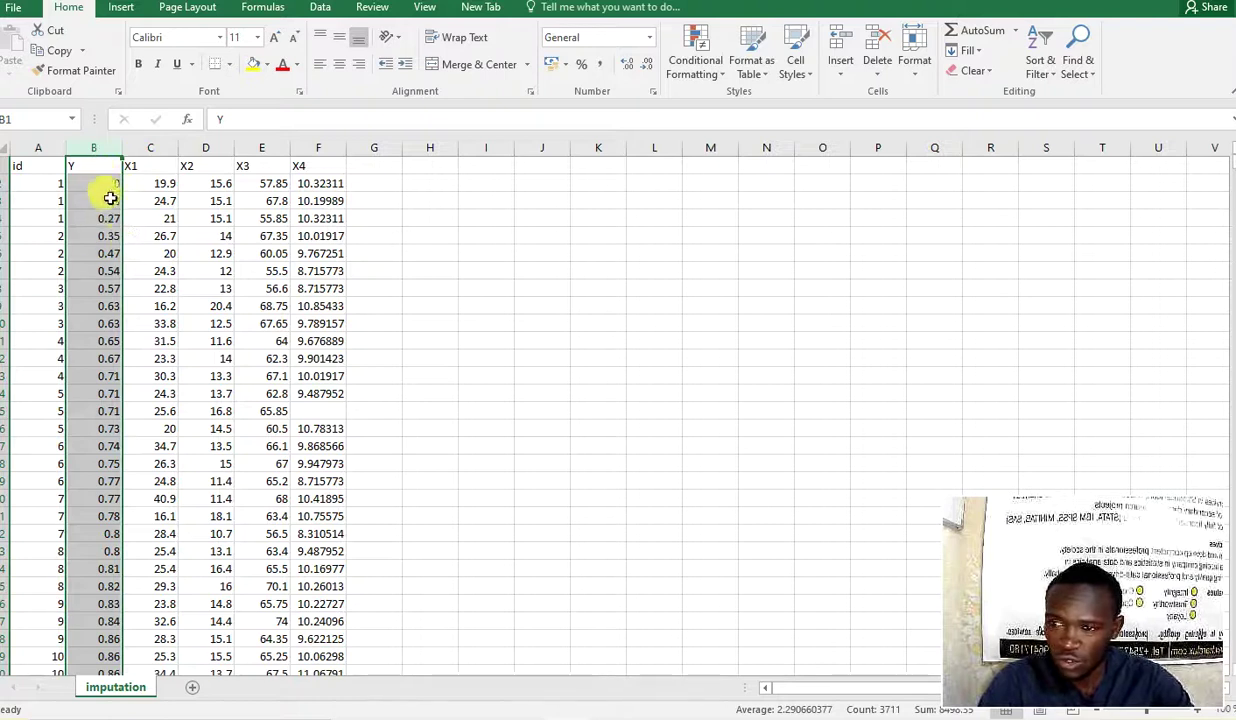
pyautogui.click(146, 165)
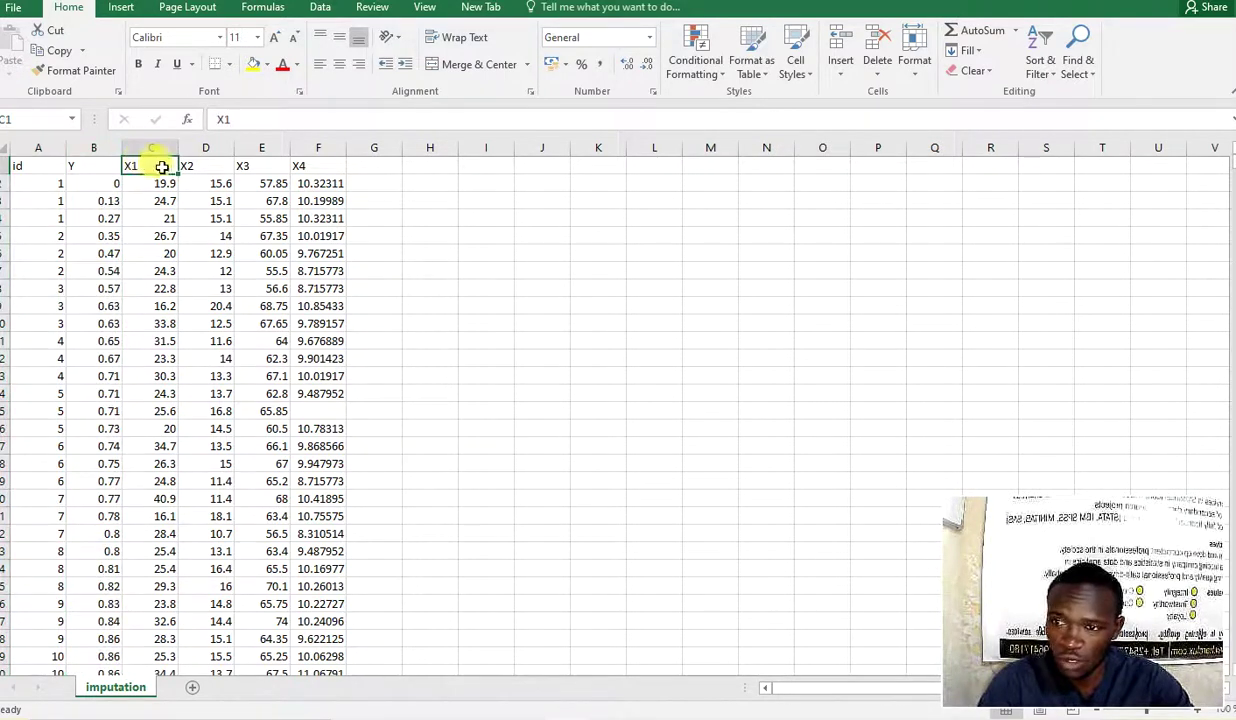
pyautogui.scroll(-2, 456, 402)
pyautogui.scroll(-18, 456, 402)
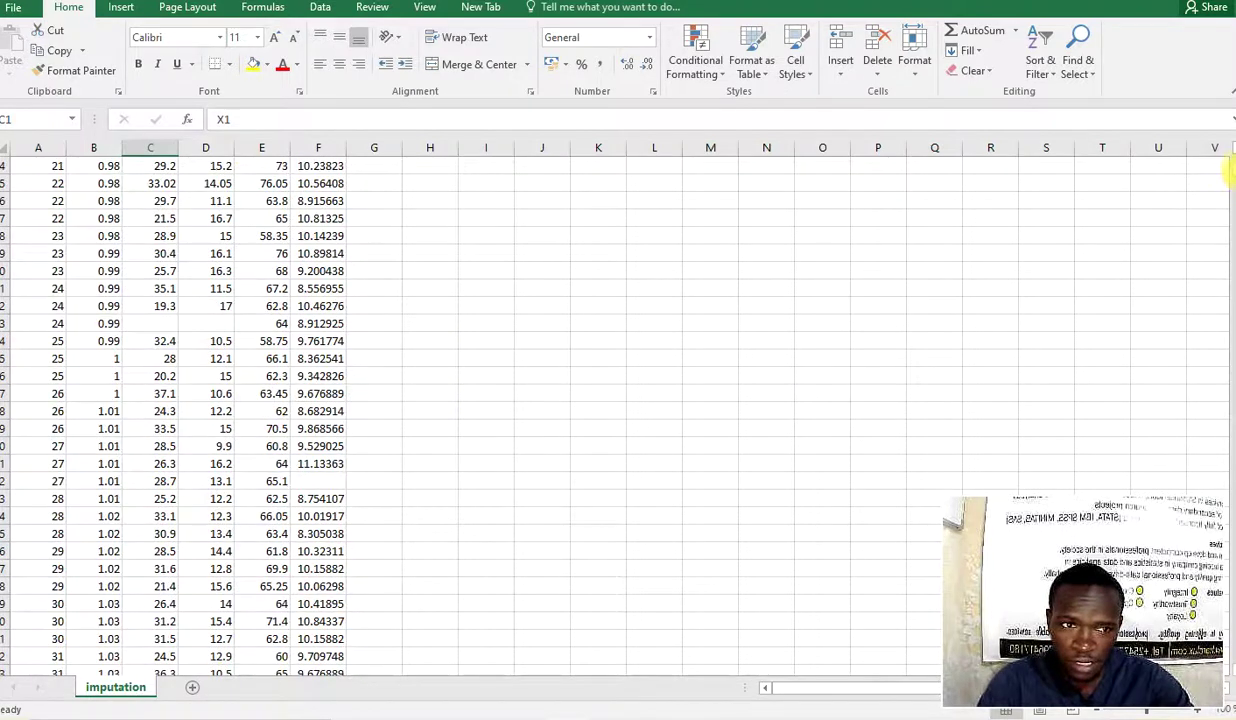
# Scroll to the last rows of the sheet and mark, then clear, the block of empty cells
pyautogui.moveTo(1230, 176); pyautogui.dragTo(1230, 664)
pyautogui.scroll(6, 578, 386)
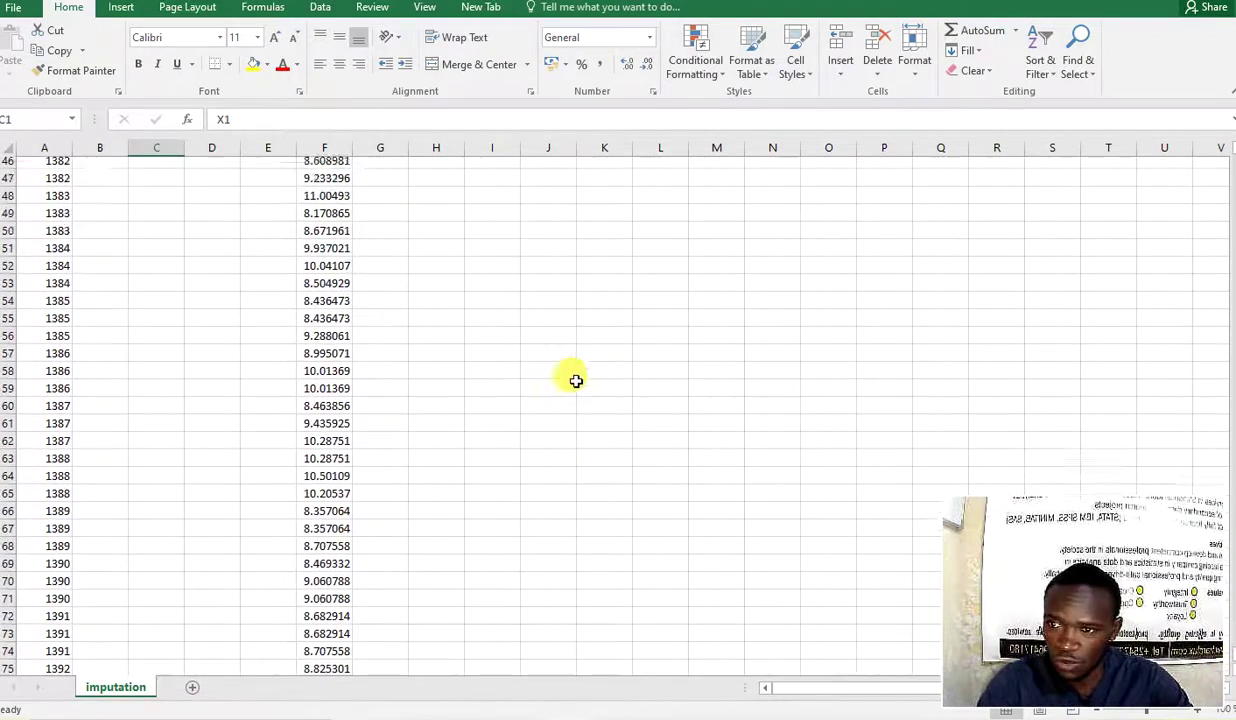
pyautogui.scroll(16, 575, 380)
pyautogui.moveTo(119, 171); pyautogui.dragTo(268, 566)
pyautogui.click(480, 463)
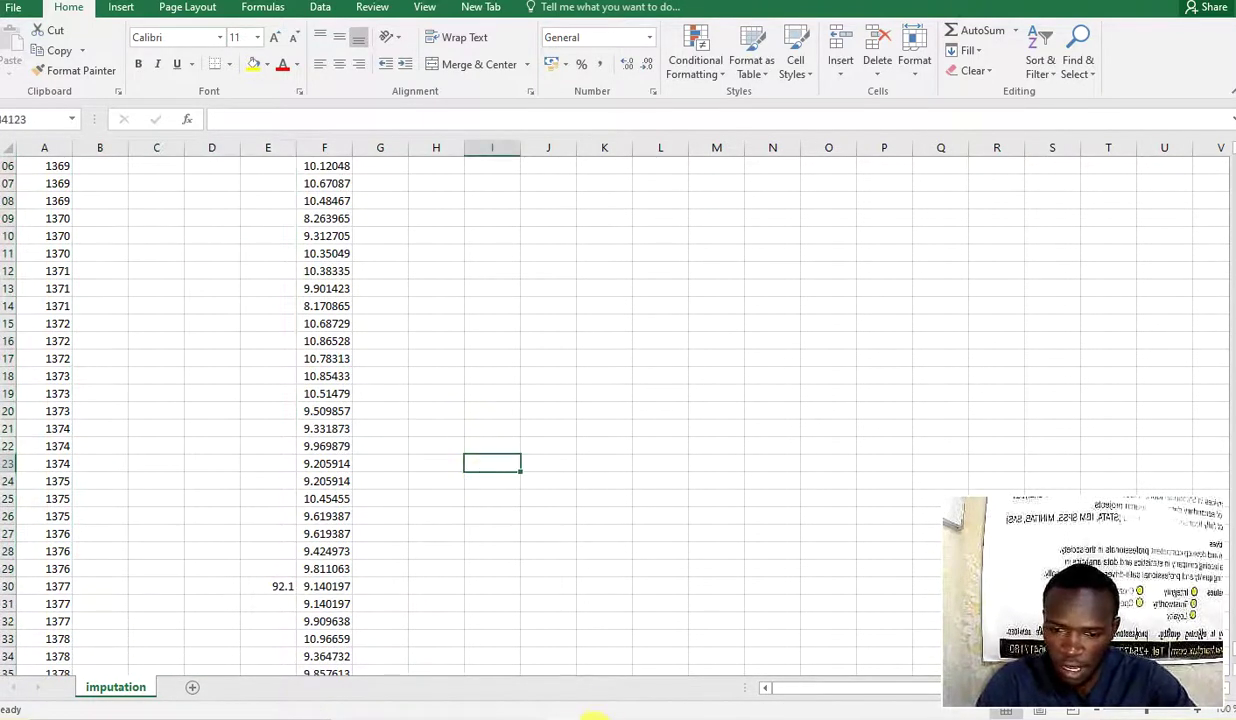
# Run do-file lines 10–13 (clear, cd, insheet, br) to load imputation.csv from Imputation_Stata
pyautogui.moveTo(592, 712)
pyautogui.click(571, 673)
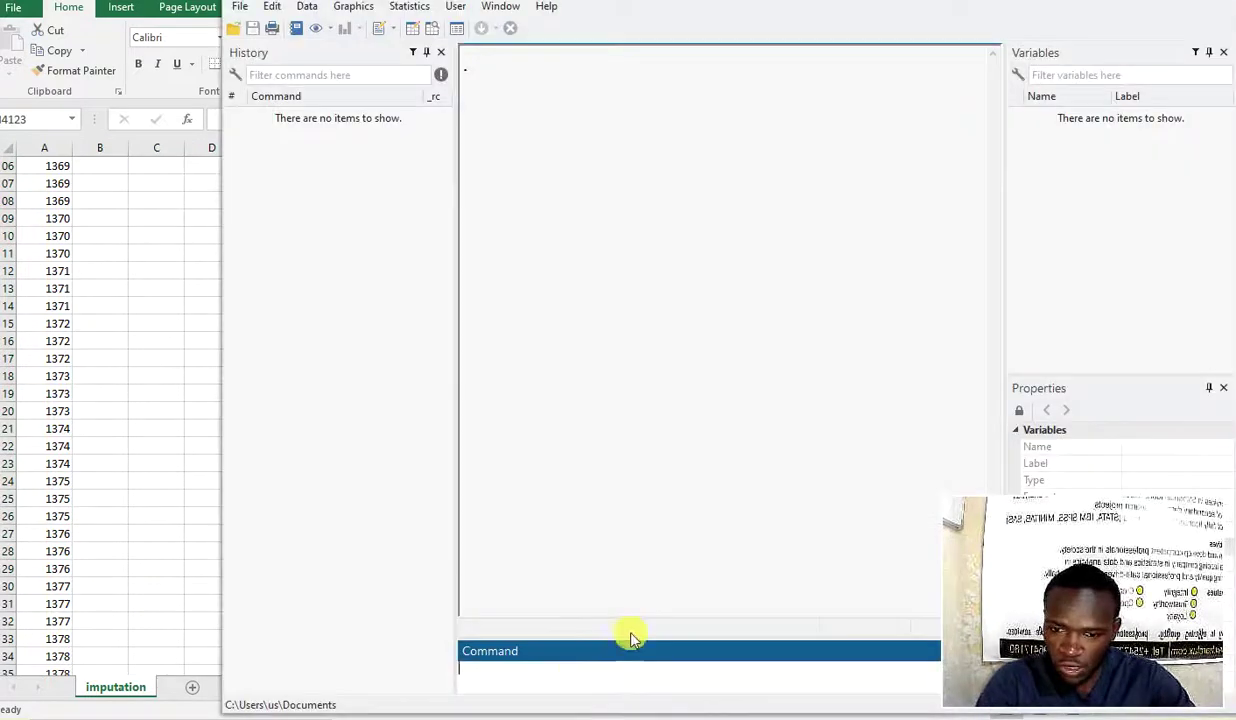
pyautogui.click(690, 650)
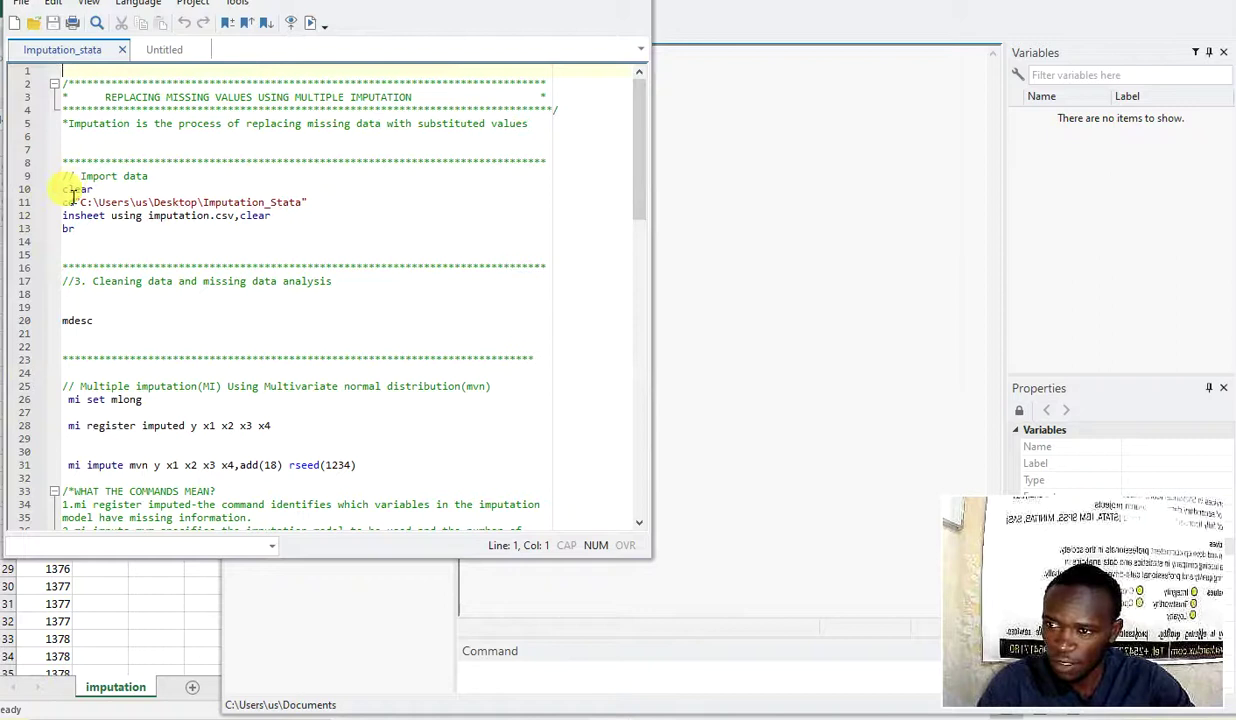
pyautogui.moveTo(64, 190); pyautogui.dragTo(100, 246)
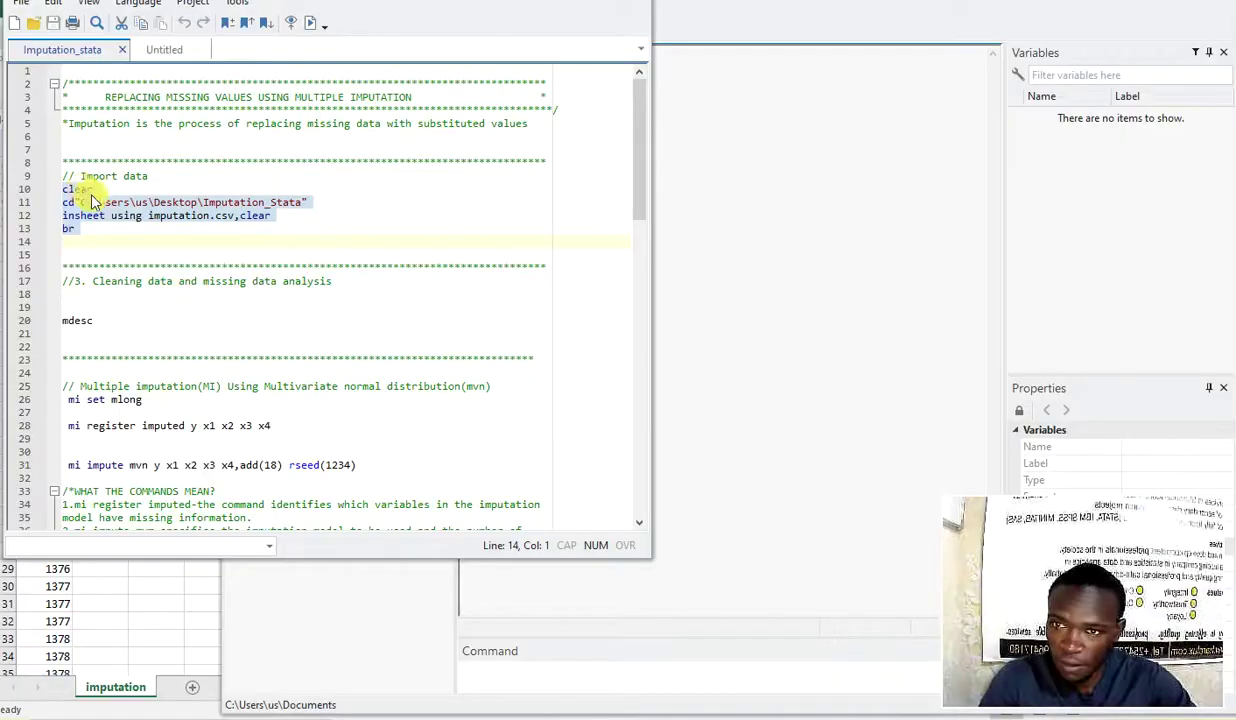
pyautogui.click(306, 22)
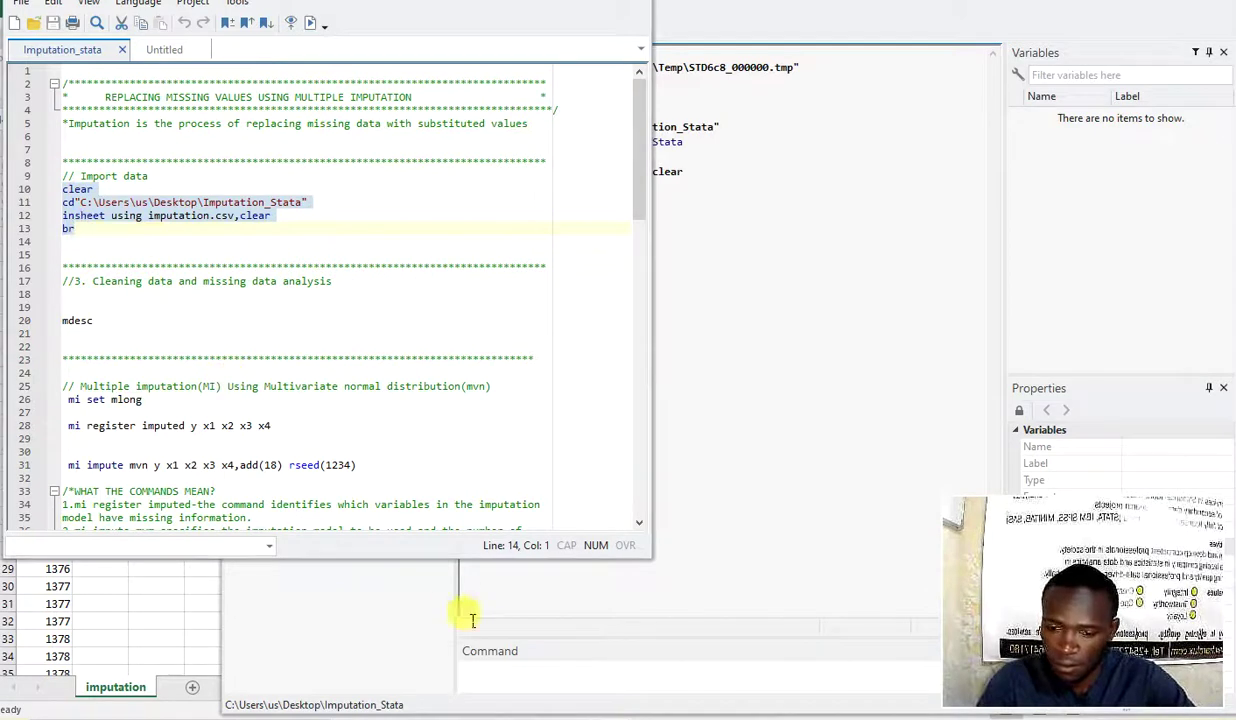
# In the Data Browser, select the y, x1, x2, x3 and x4 columns in turn
pyautogui.moveTo(607, 716)
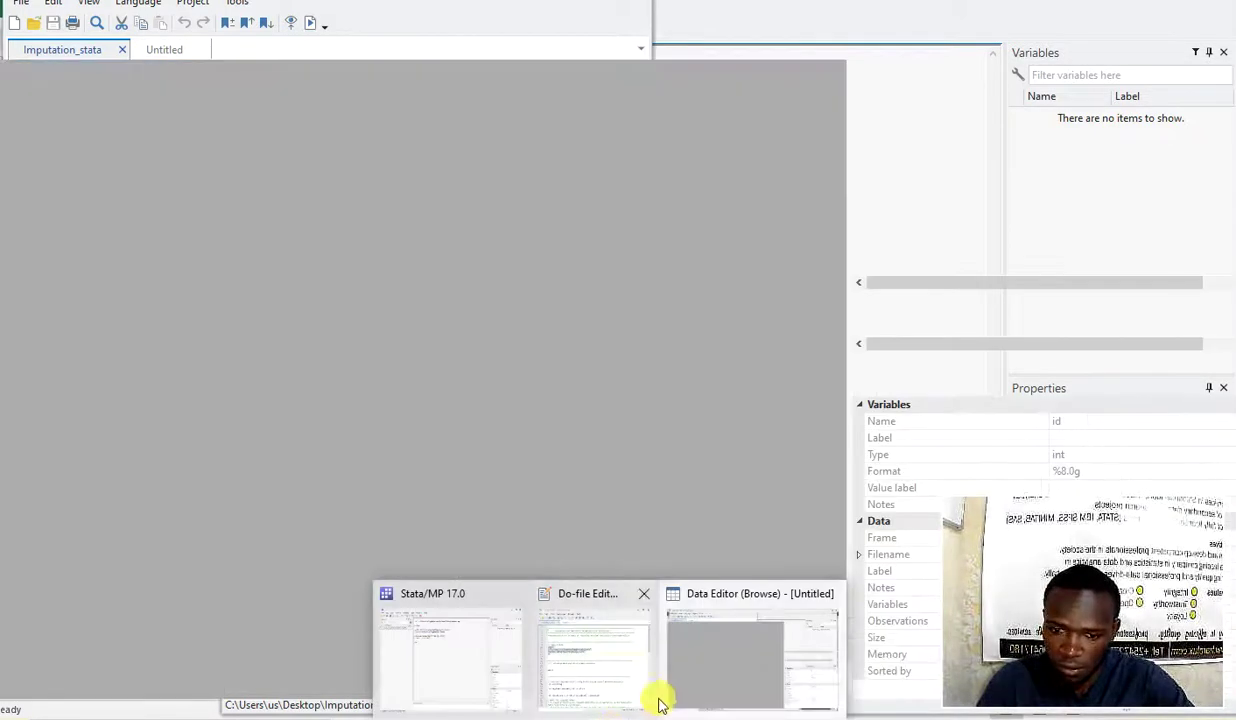
pyautogui.click(665, 695)
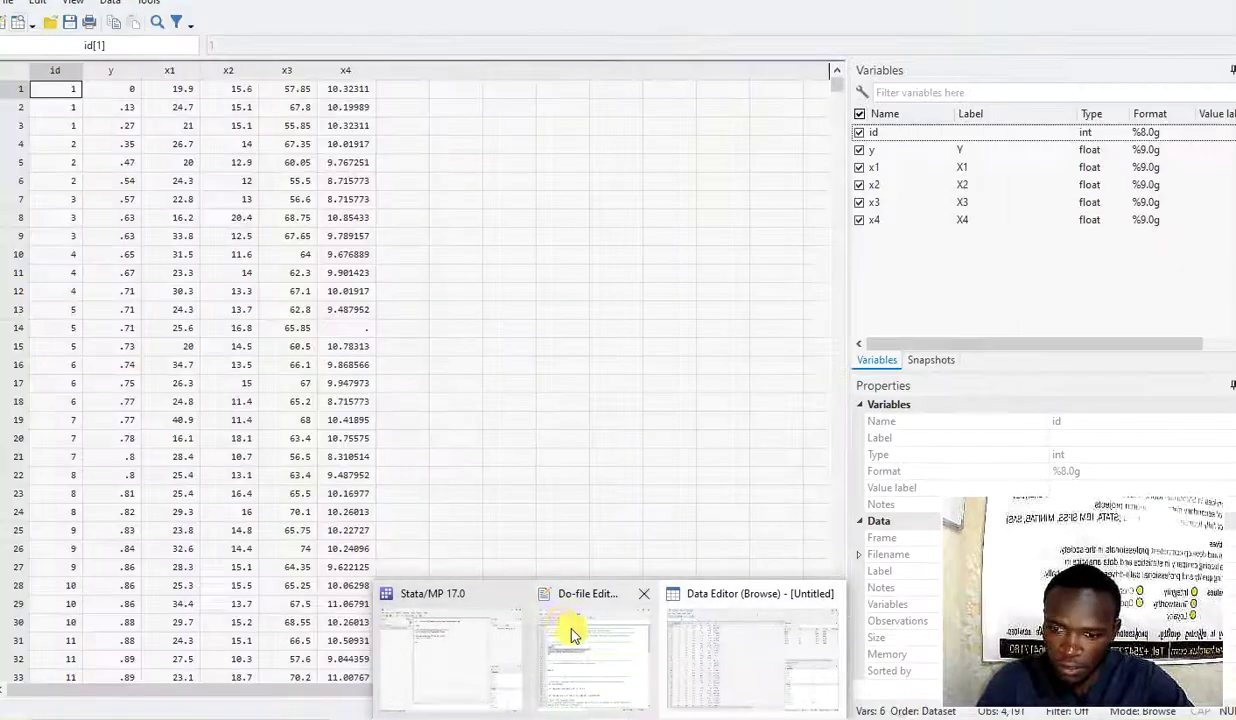
pyautogui.click(441, 236)
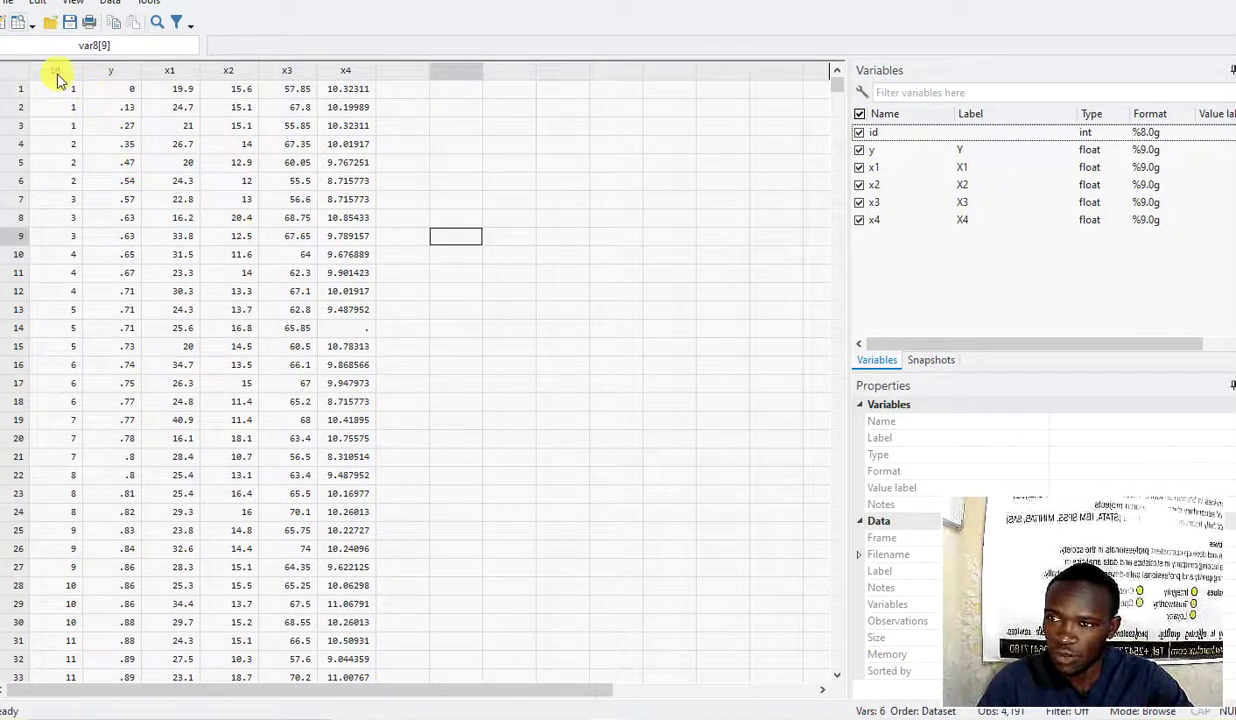
pyautogui.click(110, 75)
pyautogui.click(180, 75)
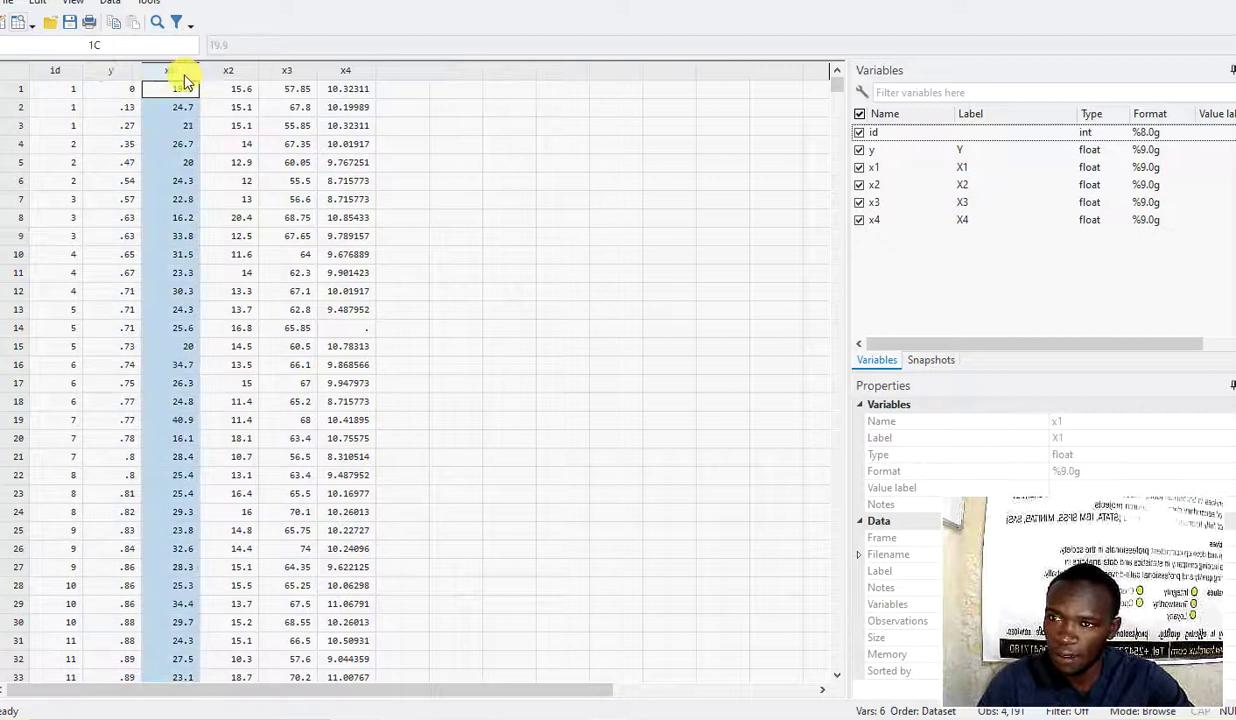
pyautogui.click(228, 75)
pyautogui.click(286, 75)
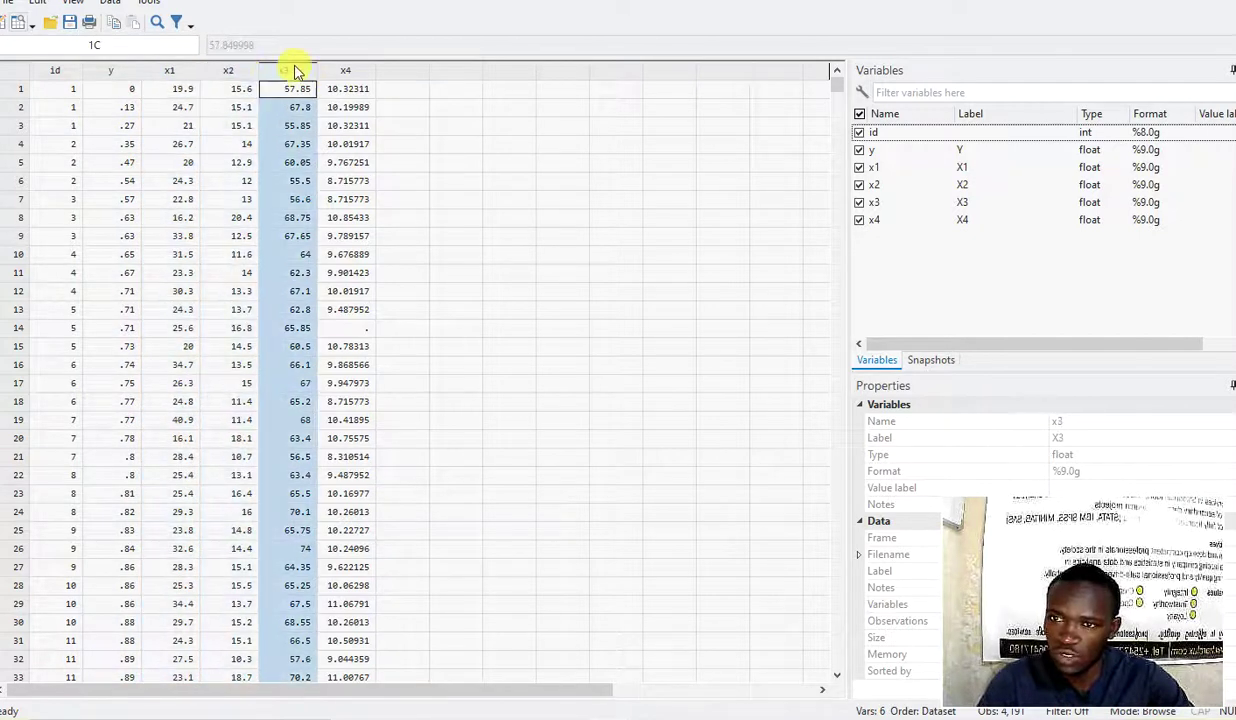
pyautogui.click(349, 78)
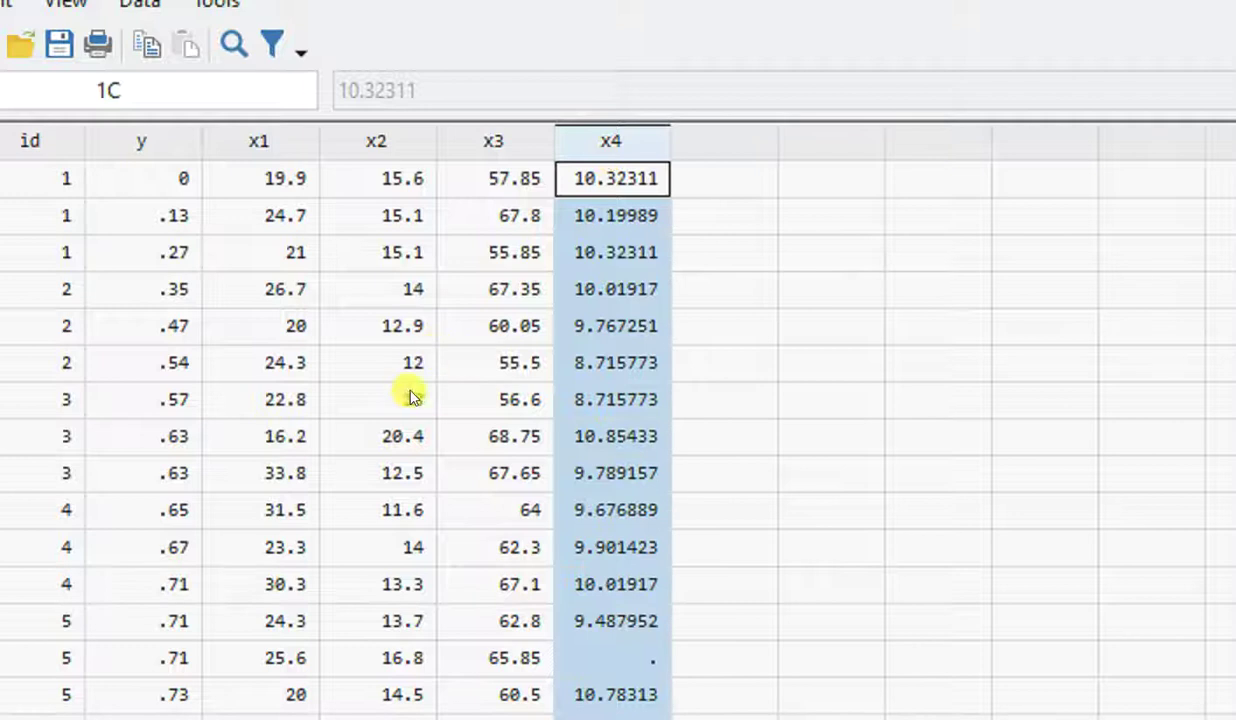
# Inspect the missing x1, x2 and x4 cells in rows 7, 72, 81 and 93
pyautogui.click(410, 397)
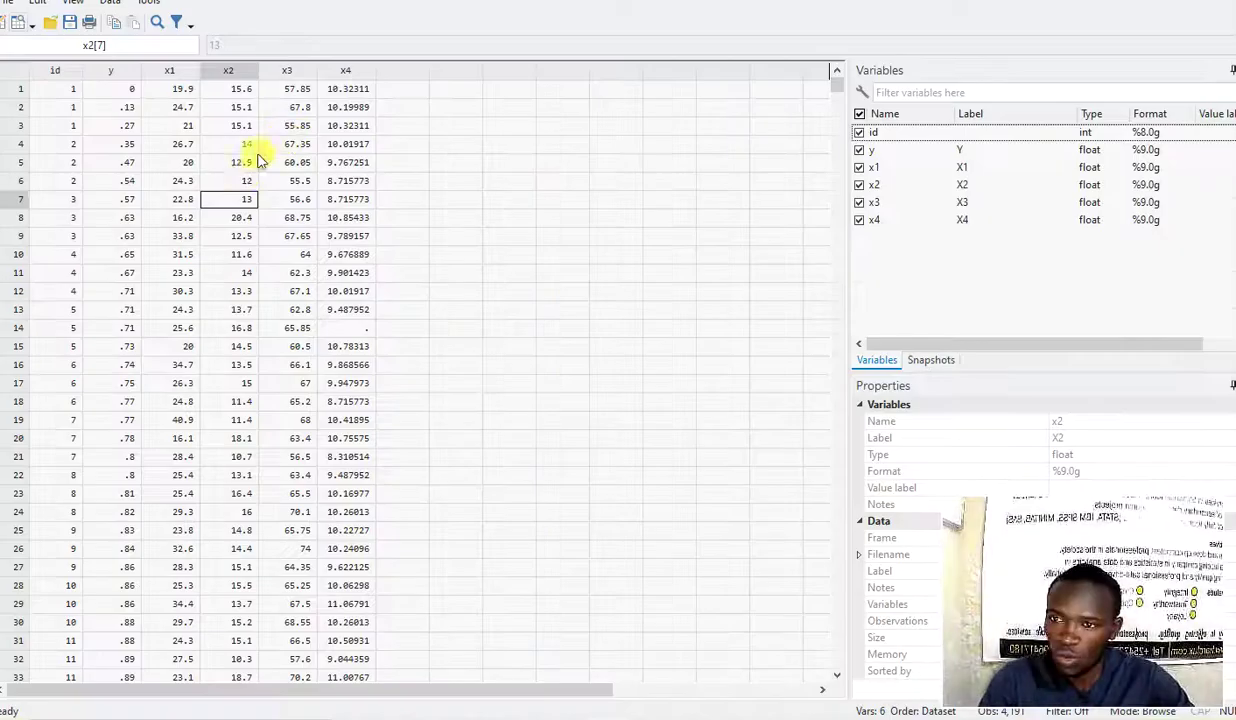
pyautogui.scroll(-3, 240, 220)
pyautogui.scroll(-20, 240, 220)
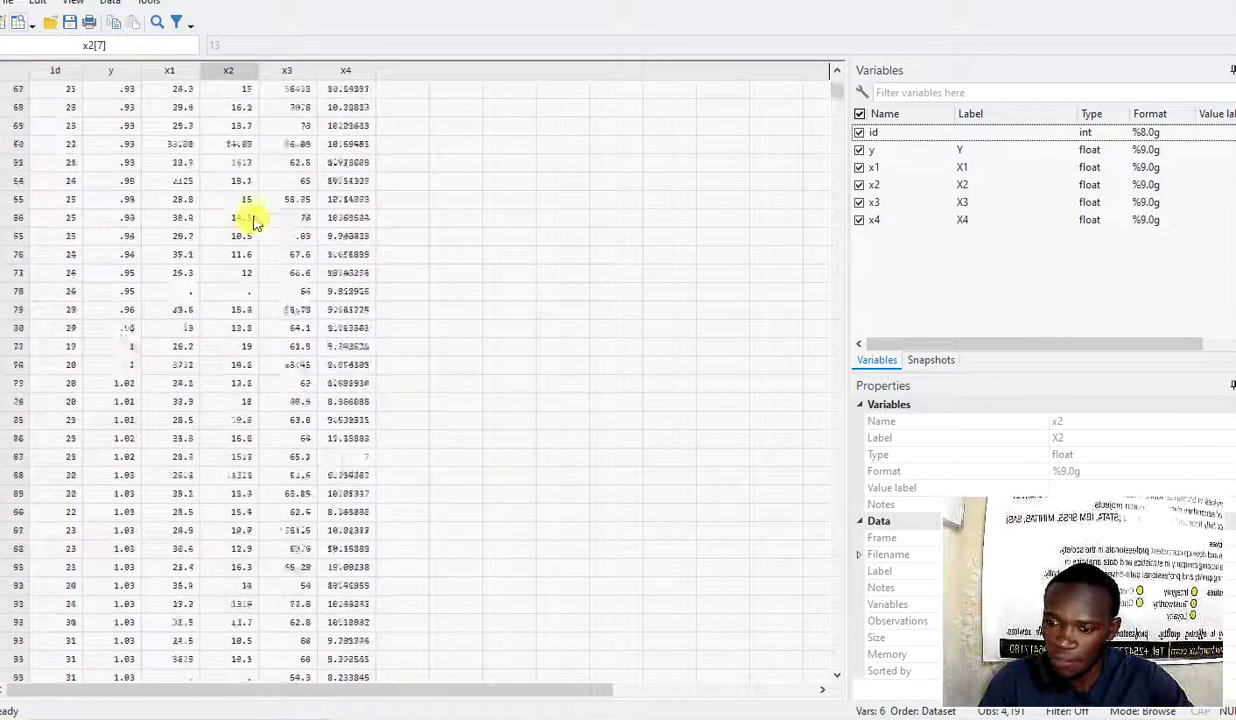
pyautogui.scroll(9, 255, 240)
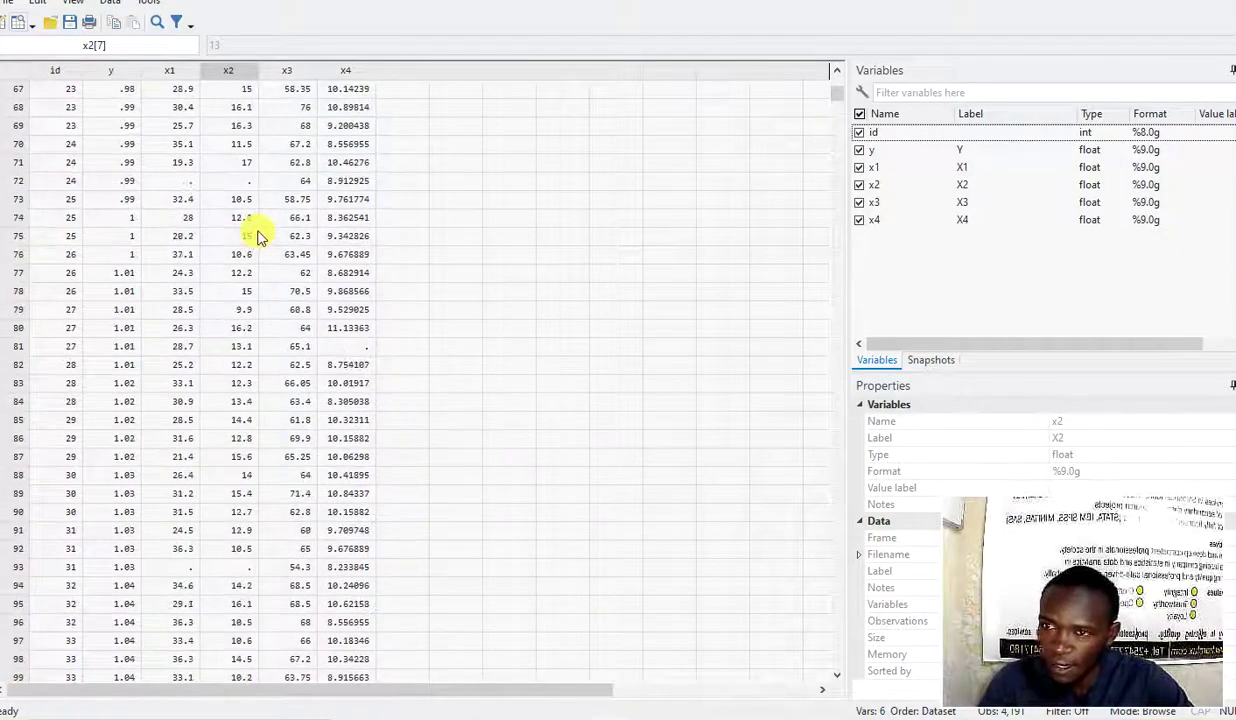
pyautogui.scroll(-3, 176, 340)
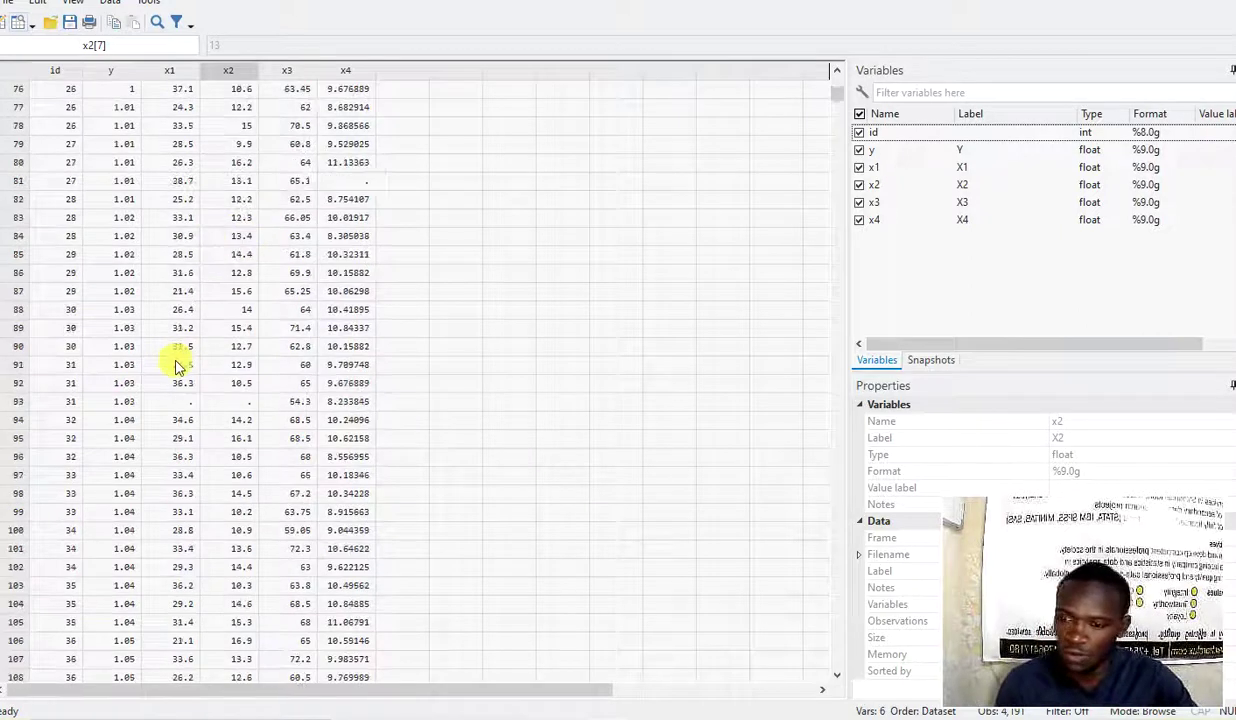
pyautogui.click(180, 401)
pyautogui.click(221, 403)
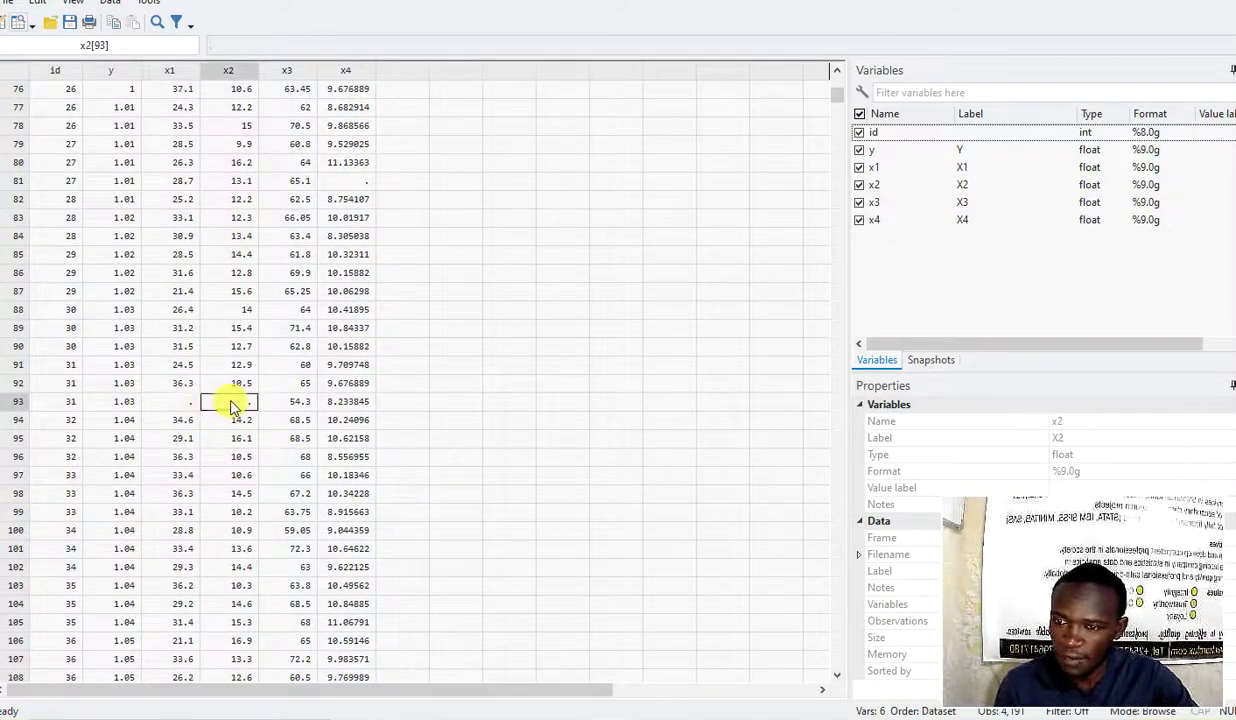
pyautogui.click(180, 401)
pyautogui.scroll(3, 205, 385)
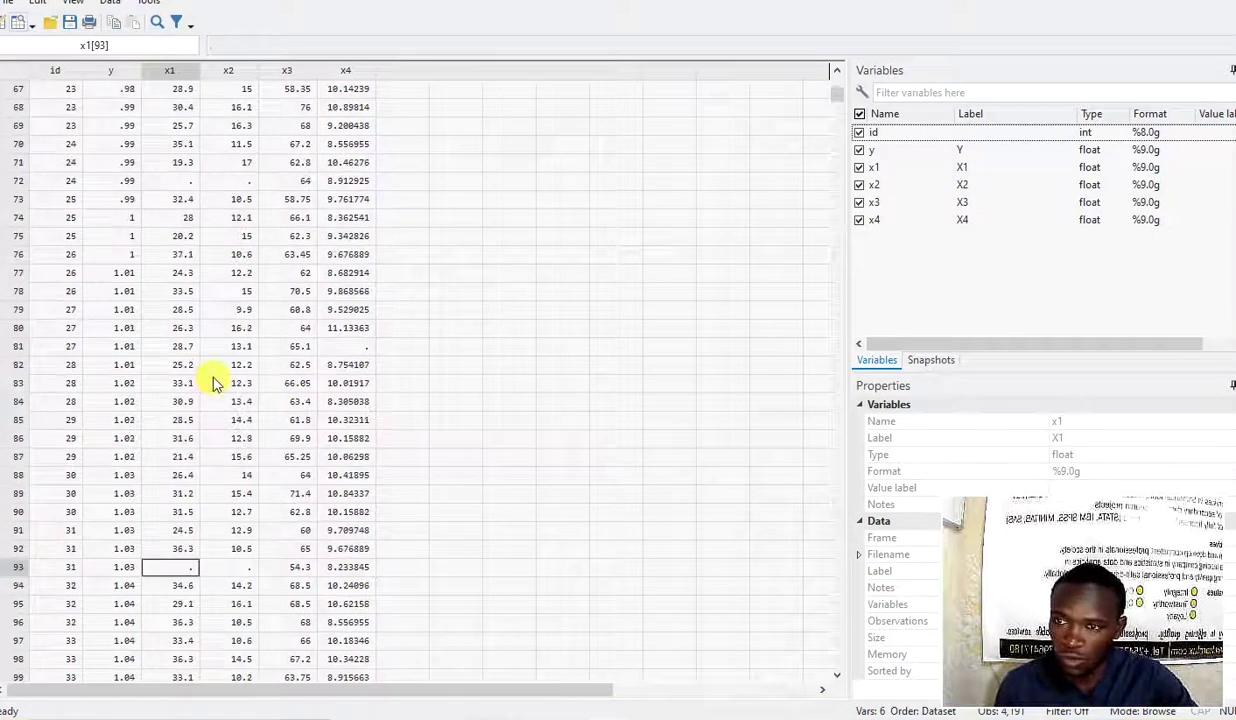
pyautogui.click(192, 186)
pyautogui.click(240, 182)
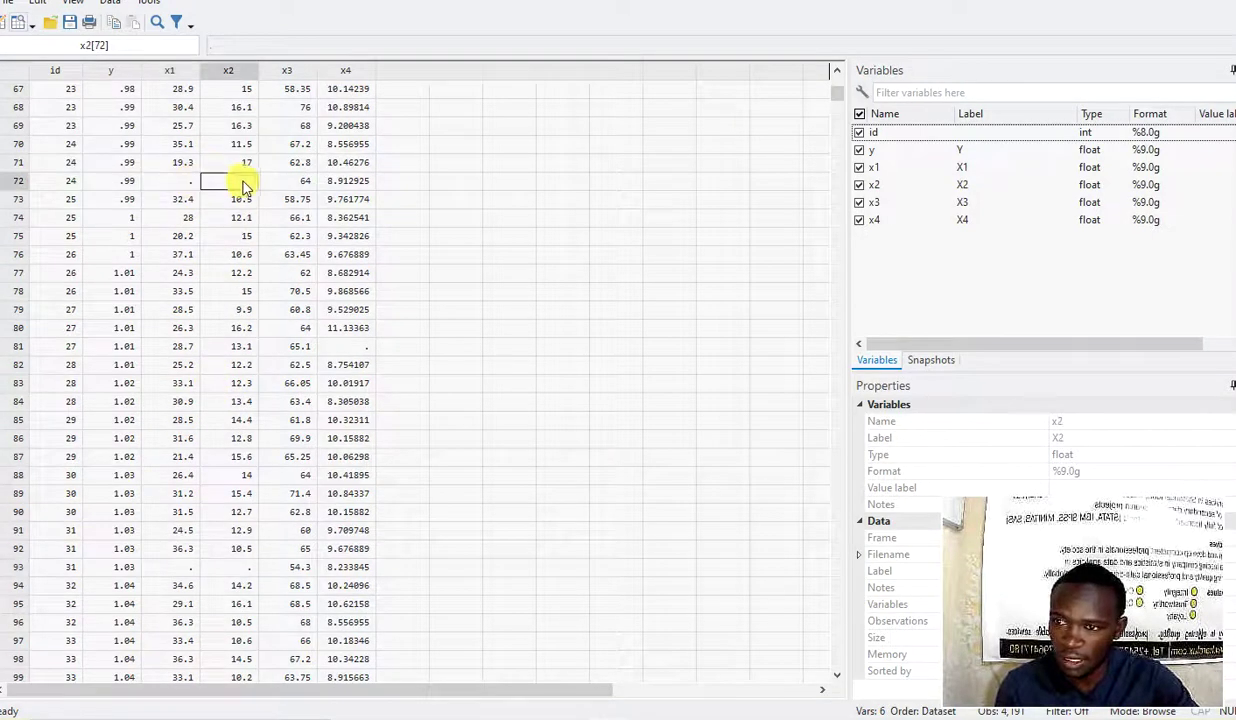
pyautogui.scroll(-1, 240, 392)
pyautogui.click(346, 291)
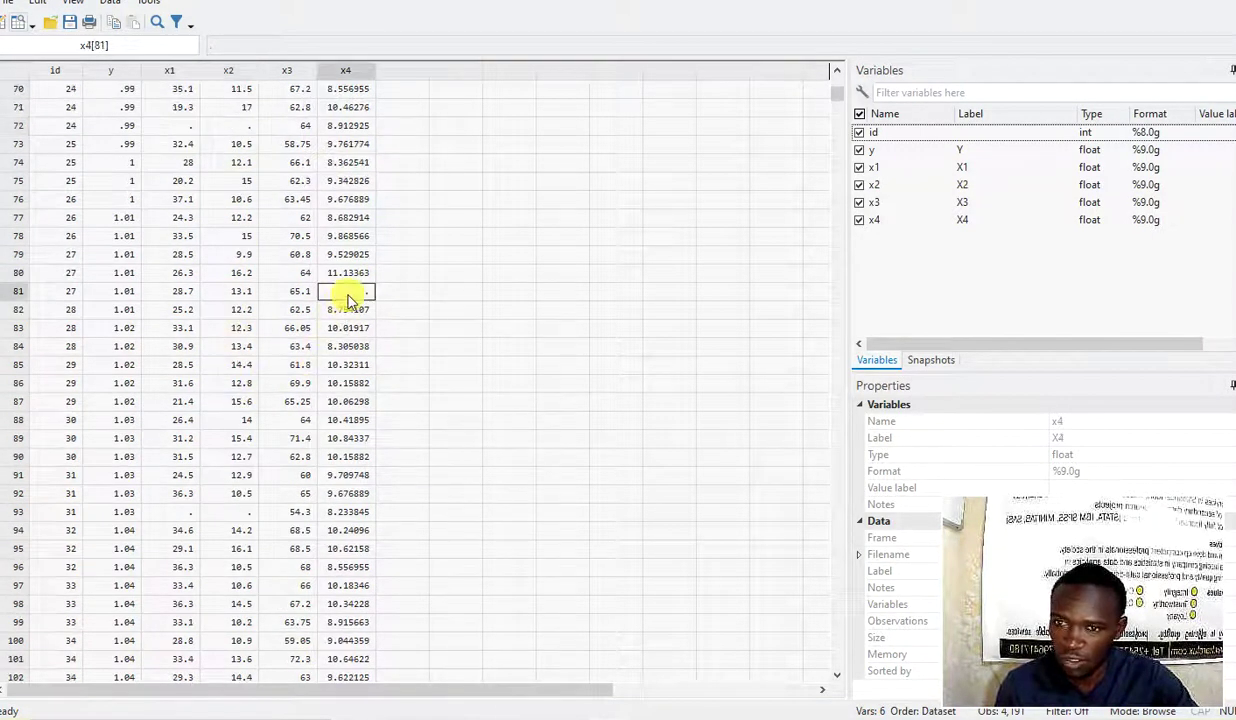
# Mark the block of missing x1–x3 values, scroll through it, then clear the marking
pyautogui.moveTo(838, 92); pyautogui.dragTo(819, 596)
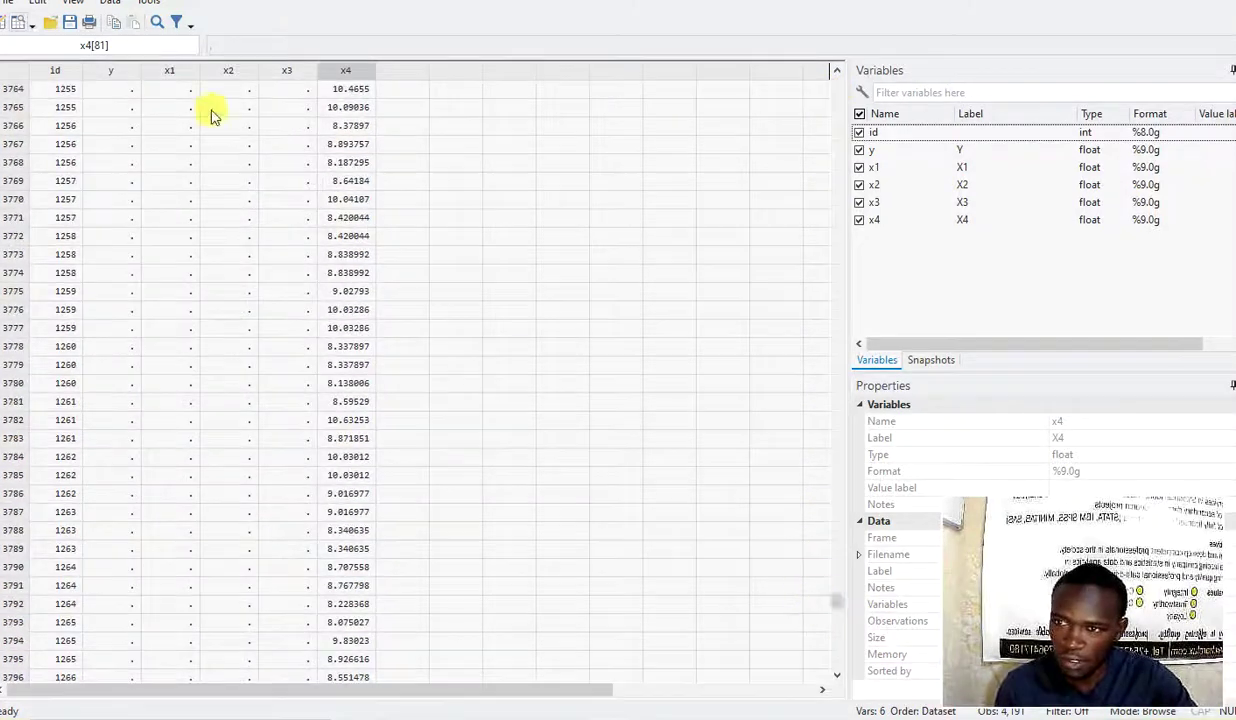
pyautogui.moveTo(143, 96); pyautogui.dragTo(290, 662)
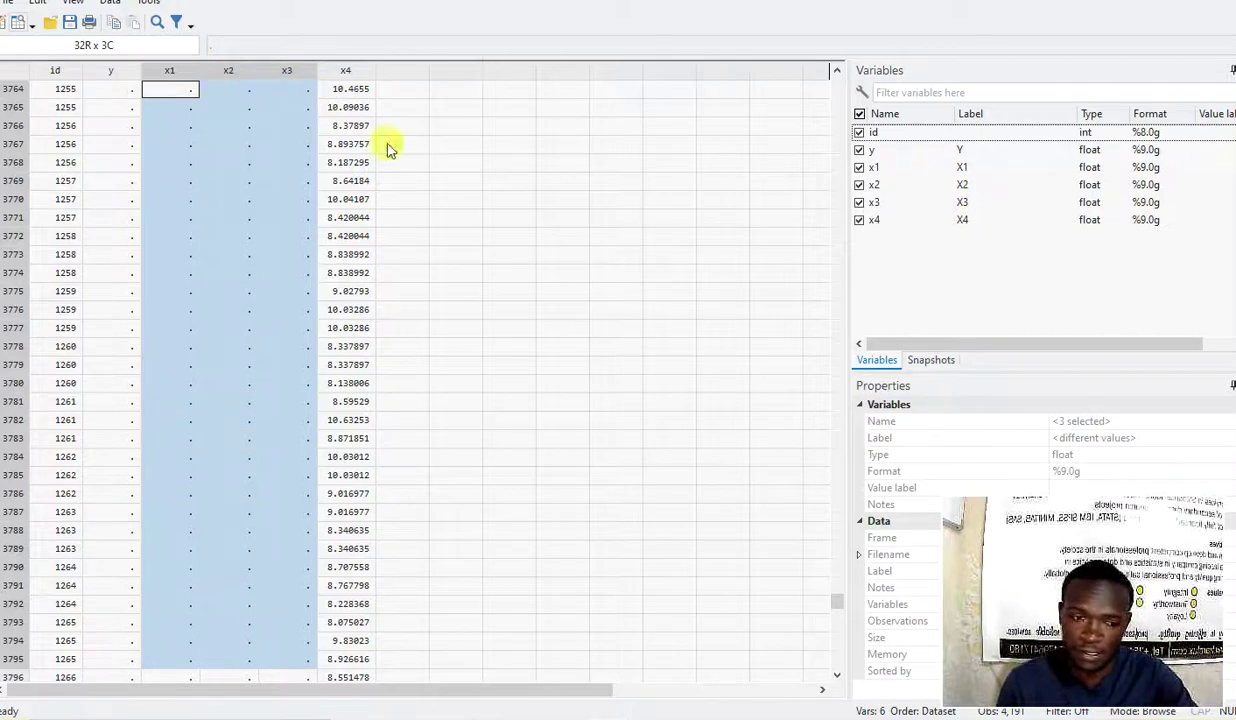
pyautogui.scroll(-10, 588, 243)
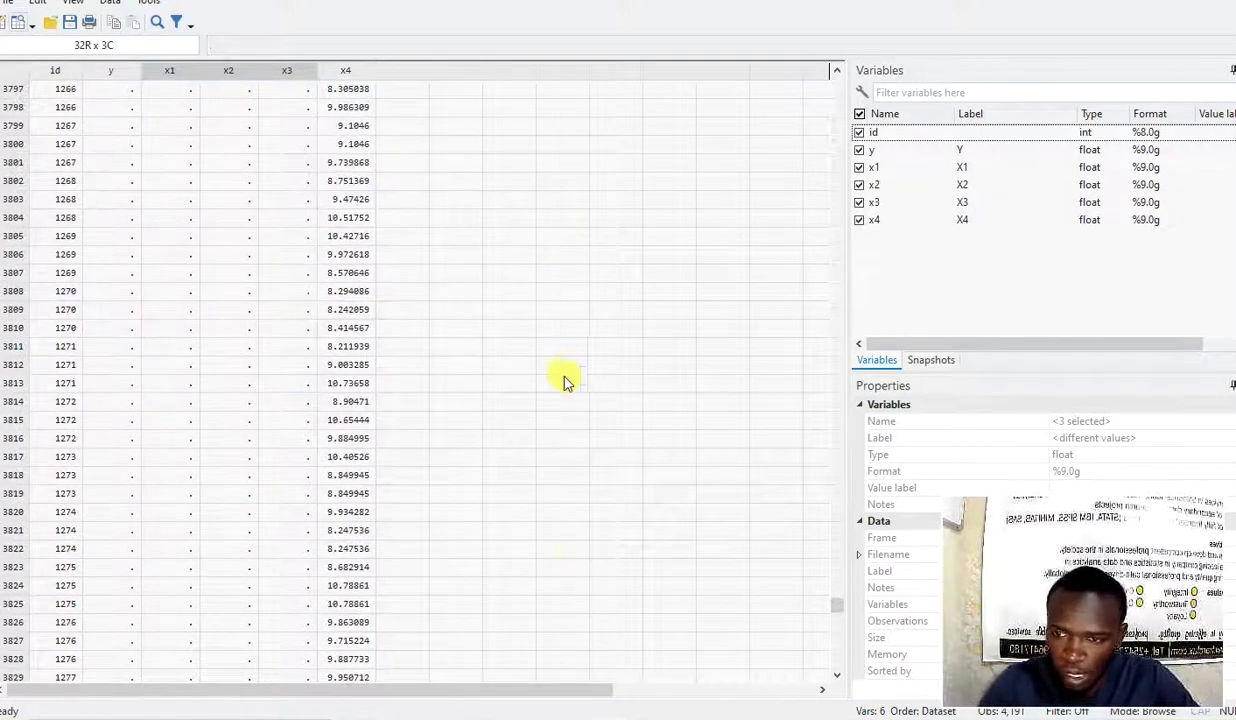
pyautogui.scroll(8, 566, 375)
pyautogui.click(495, 271)
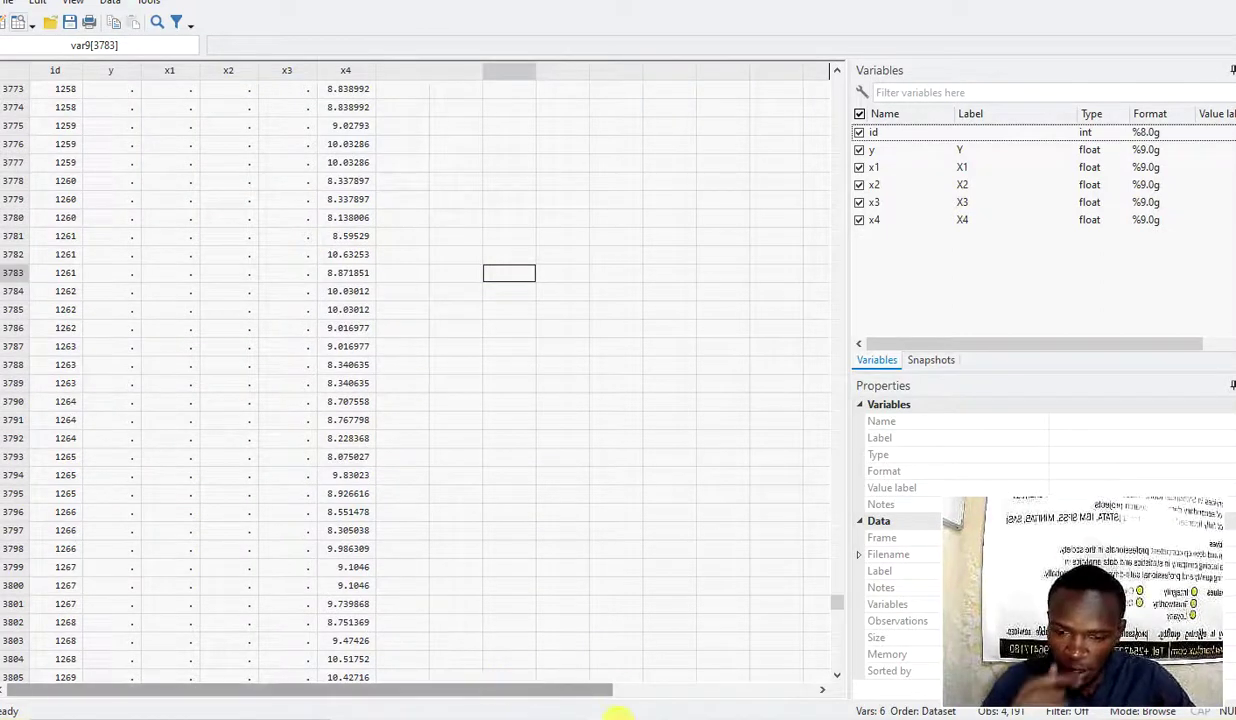
# Run the mdesc line from the do-file and view its missing-value table in the Results window
pyautogui.click(622, 672)
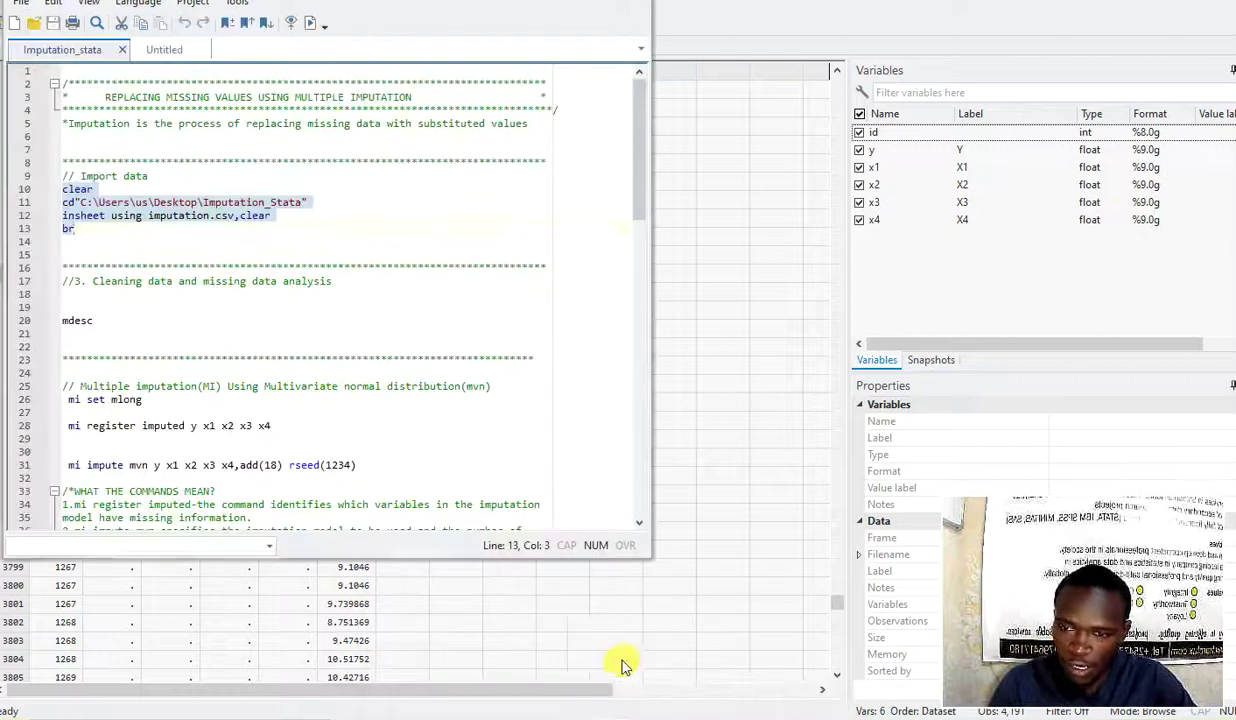
pyautogui.click(307, 328)
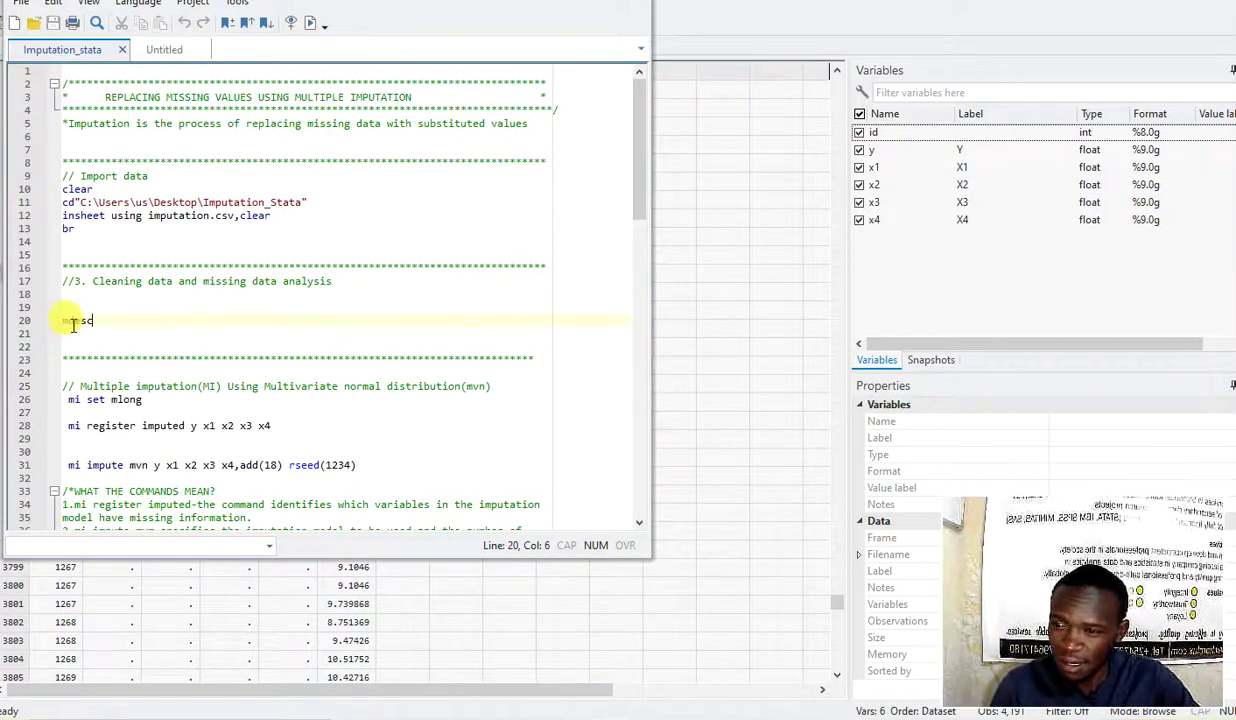
pyautogui.moveTo(72, 322); pyautogui.dragTo(136, 322)
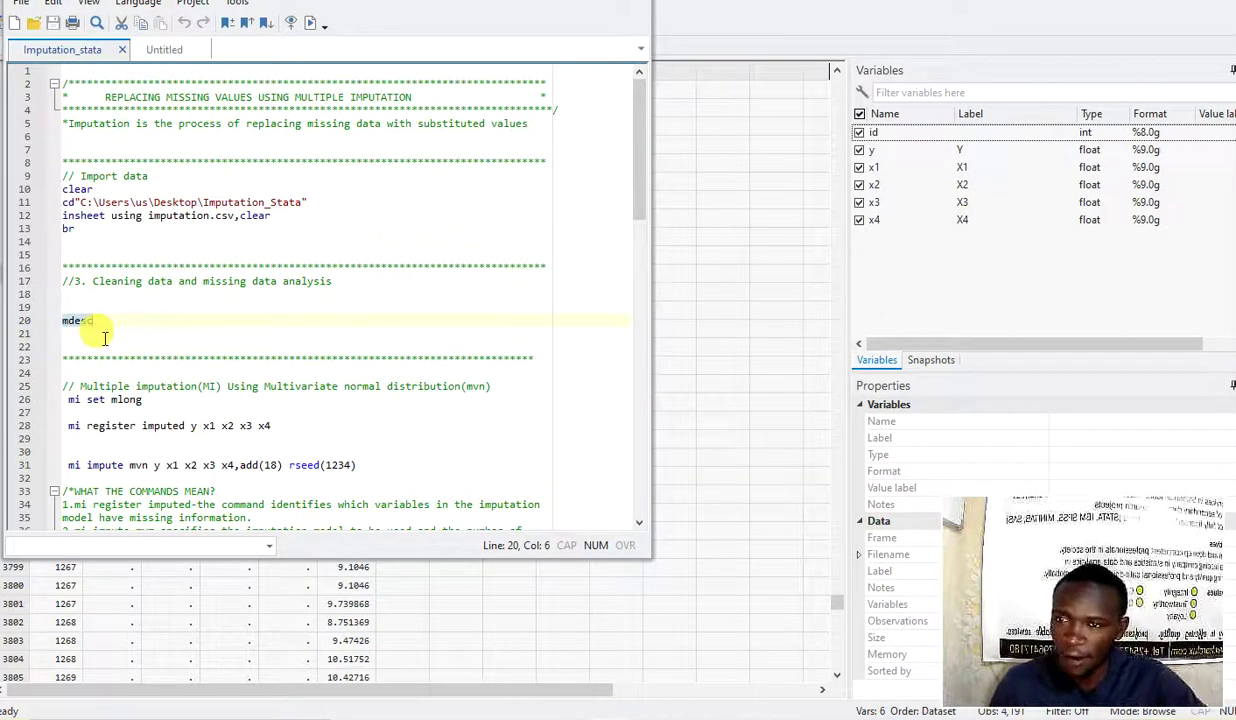
pyautogui.click(297, 25)
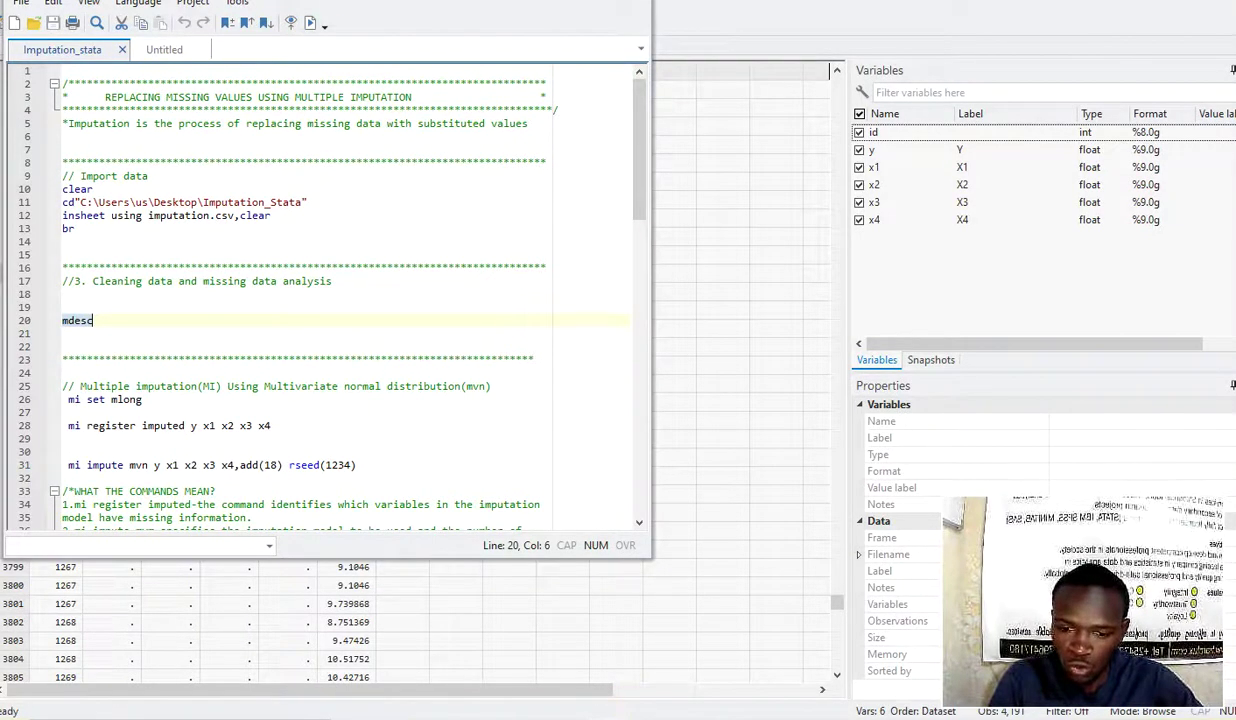
pyautogui.click(448, 665)
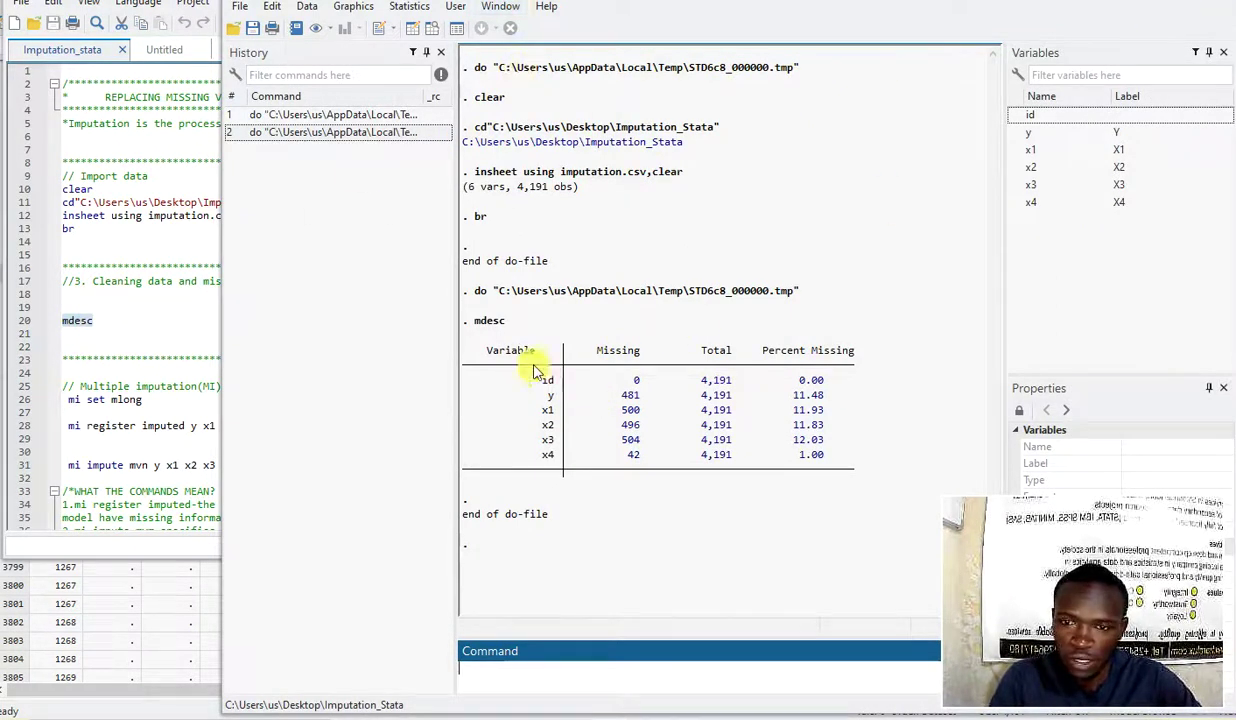
pyautogui.moveTo(477, 327); pyautogui.dragTo(805, 490)
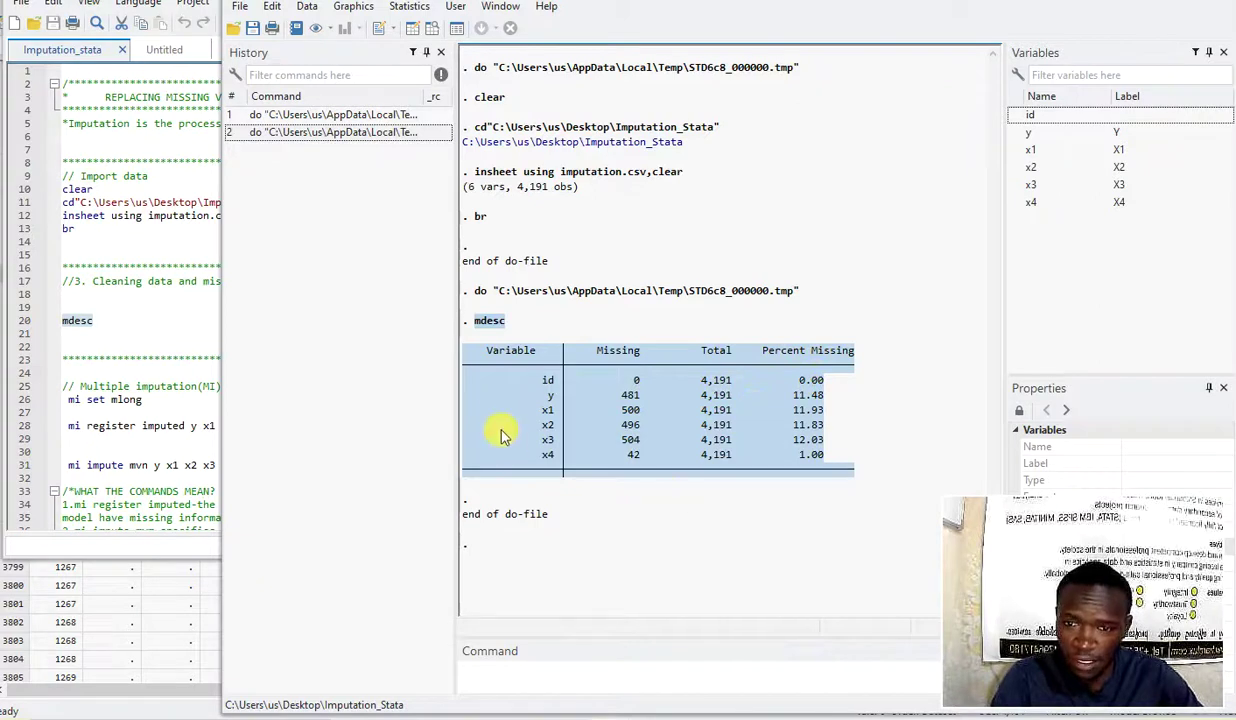
pyautogui.click(557, 403)
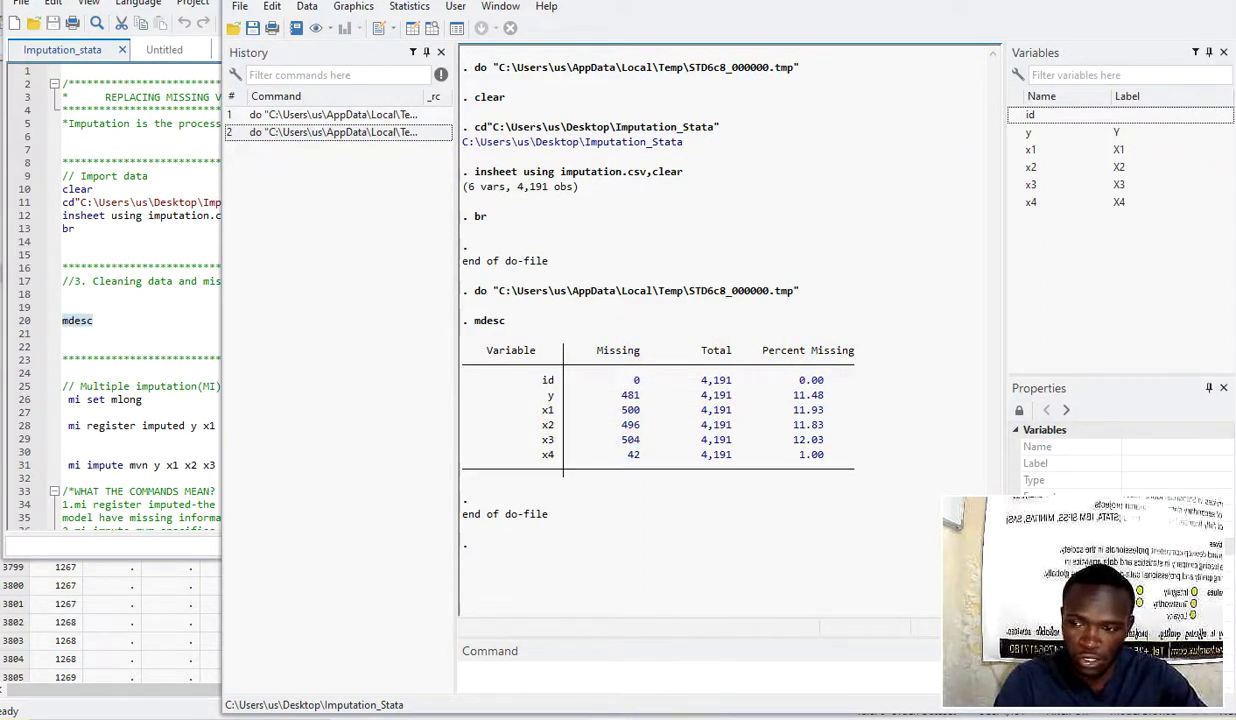
# Select the 'mi set mlong' command below the multiple imputation comment in the do-file
pyautogui.click(168, 346)
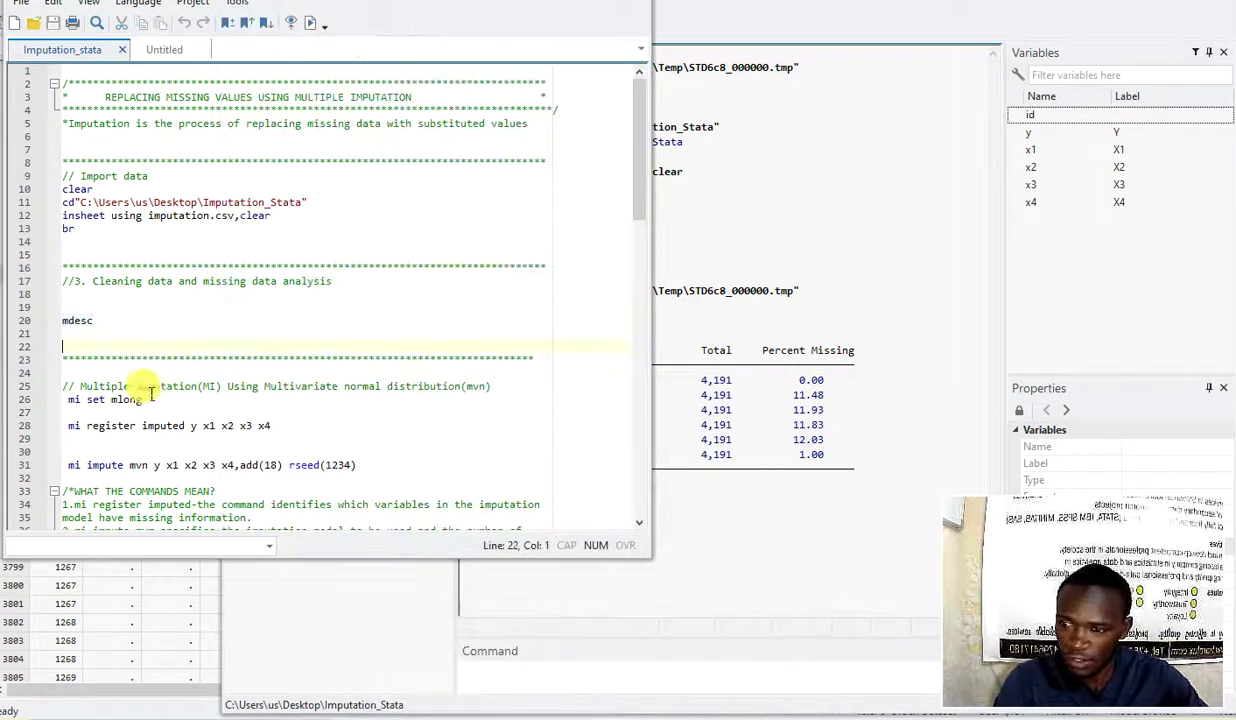
pyautogui.moveTo(74, 367); pyautogui.dragTo(498, 392)
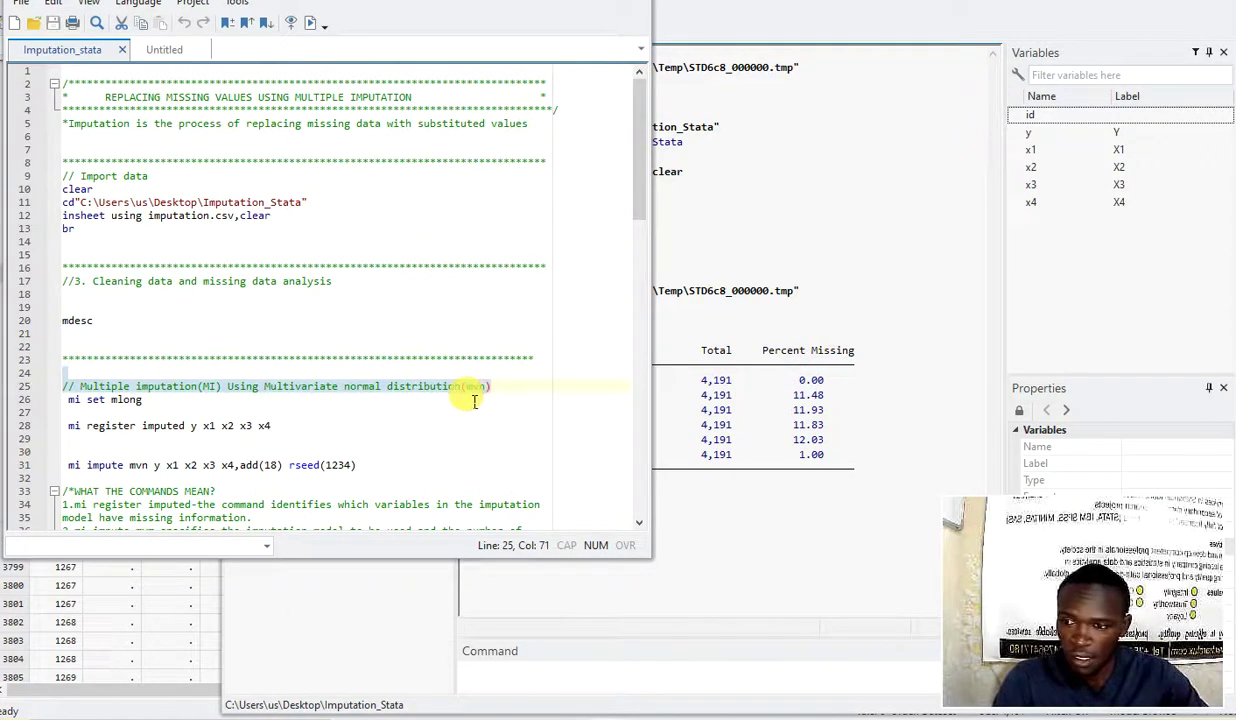
pyautogui.scroll(-3, 475, 400)
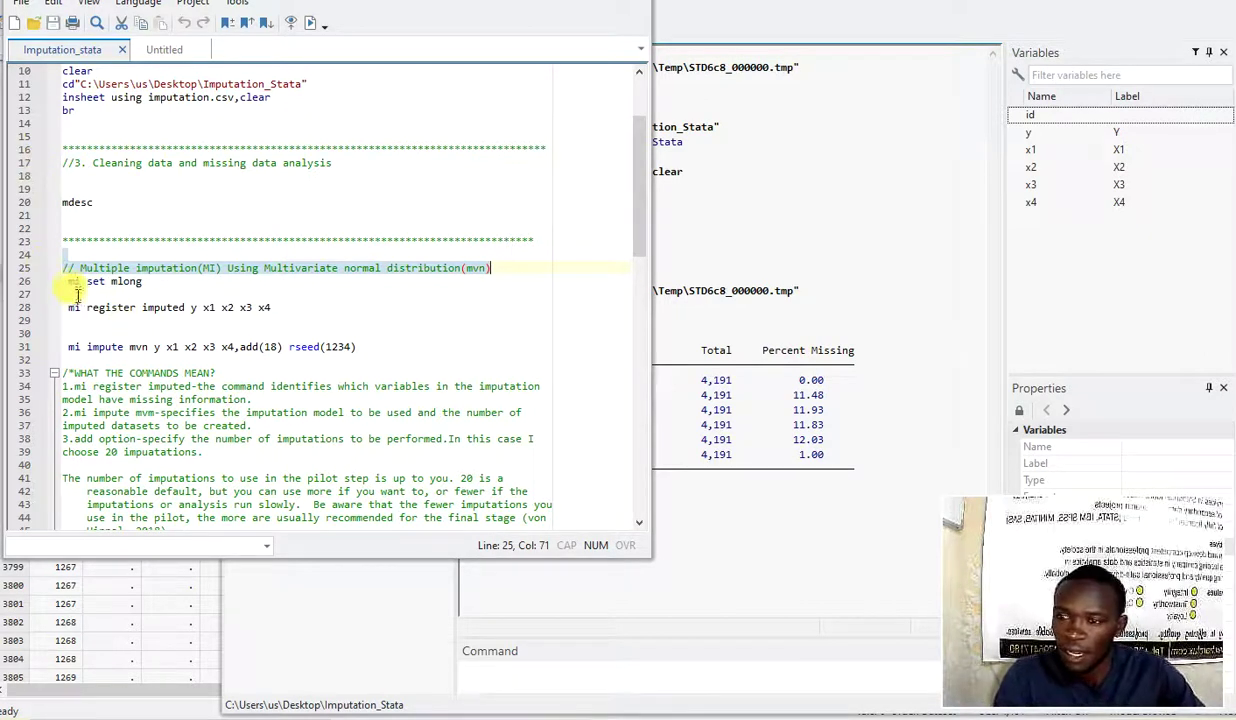
pyautogui.moveTo(70, 283); pyautogui.dragTo(146, 285)
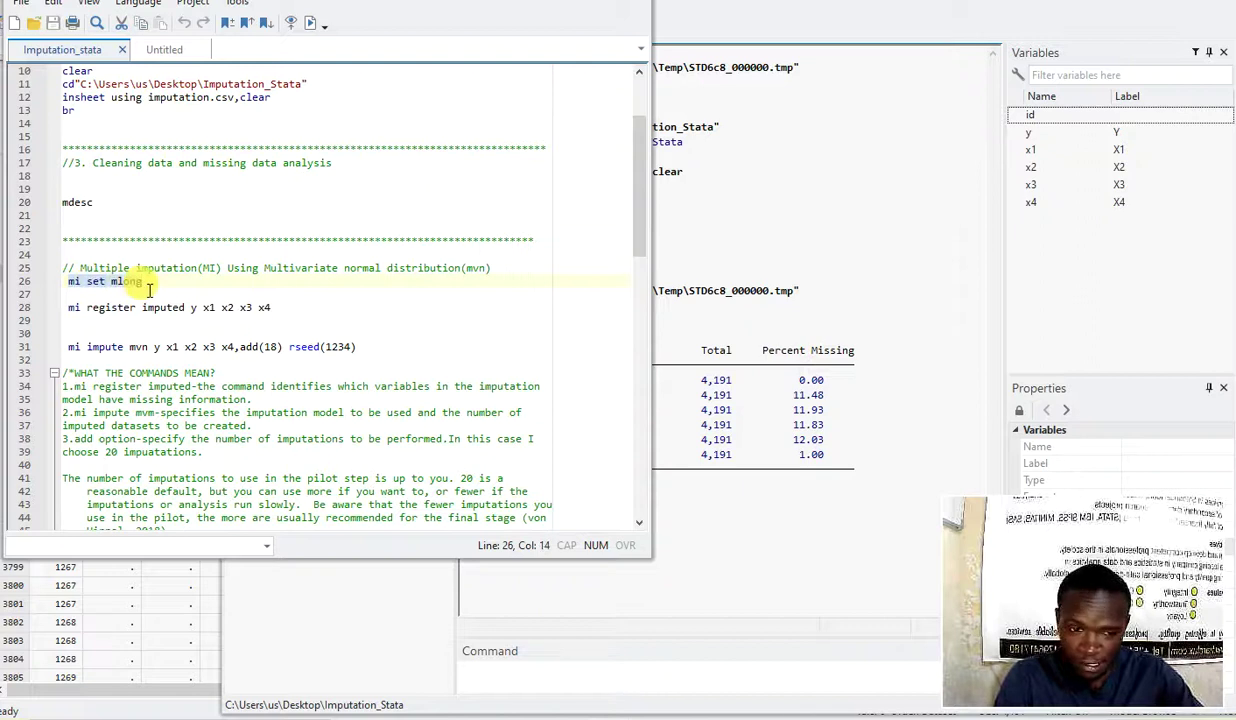
pyautogui.click(78, 284)
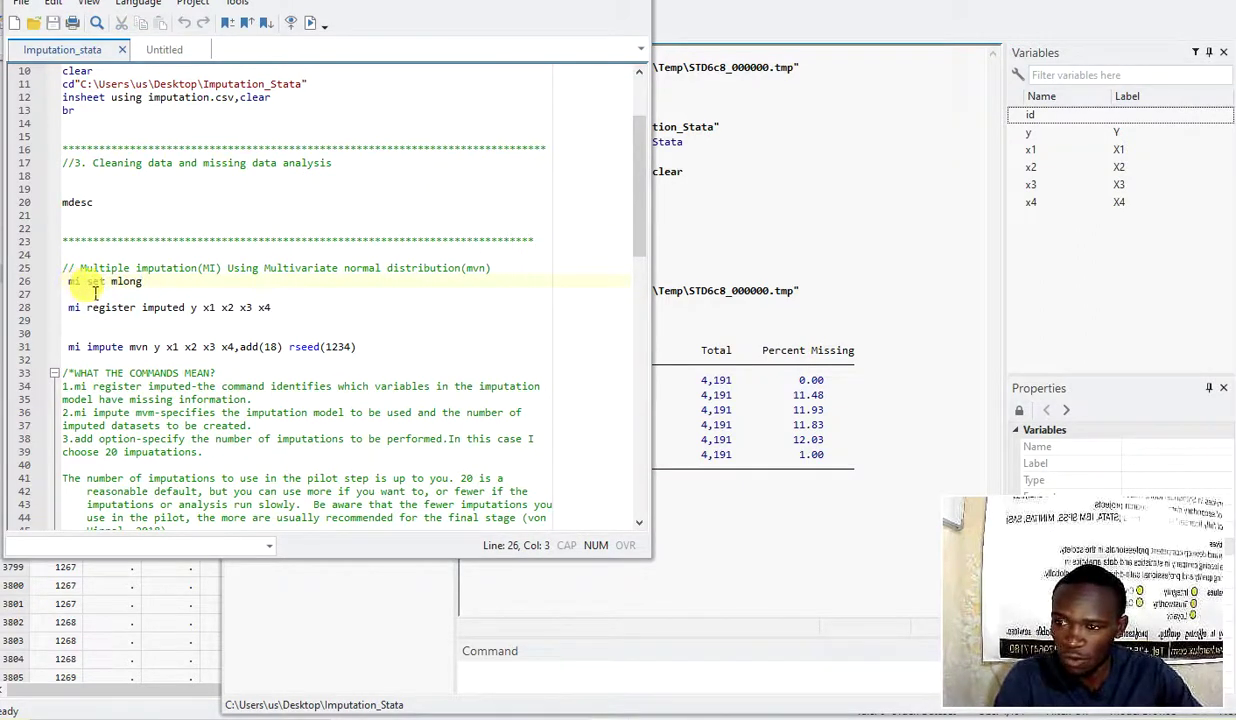
pyautogui.moveTo(73, 287); pyautogui.dragTo(169, 289)
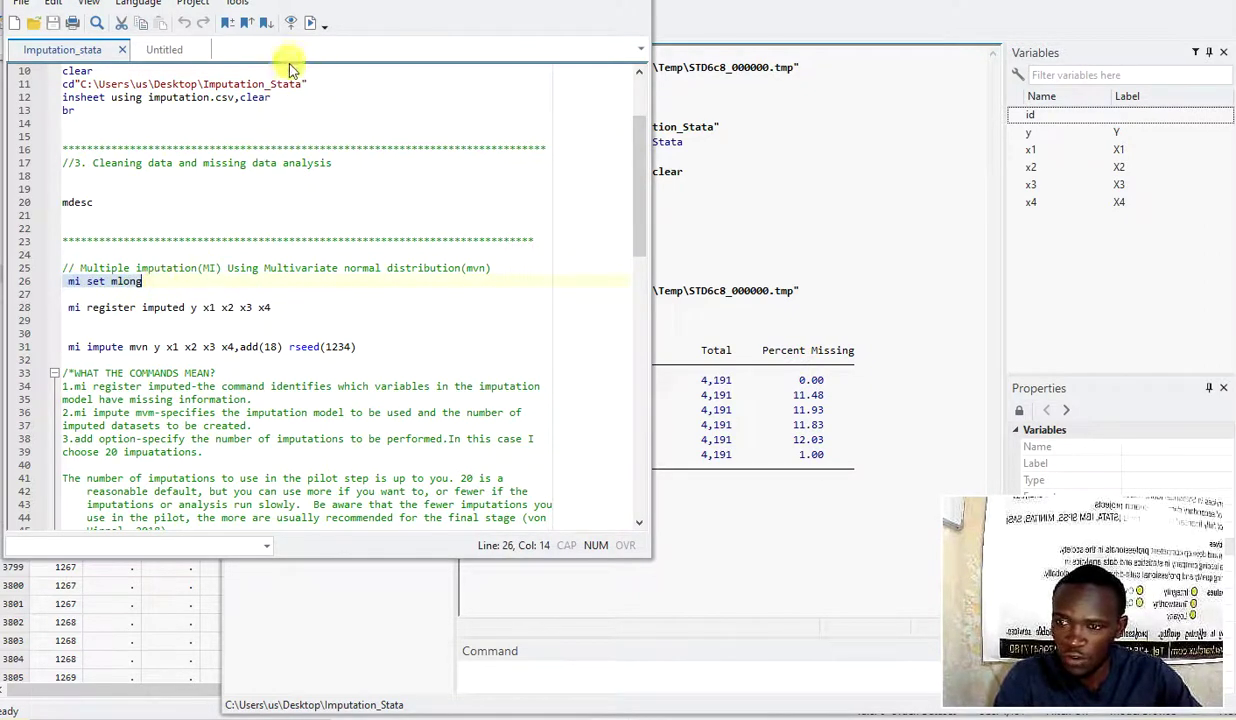
pyautogui.scroll(-4, 283, 145)
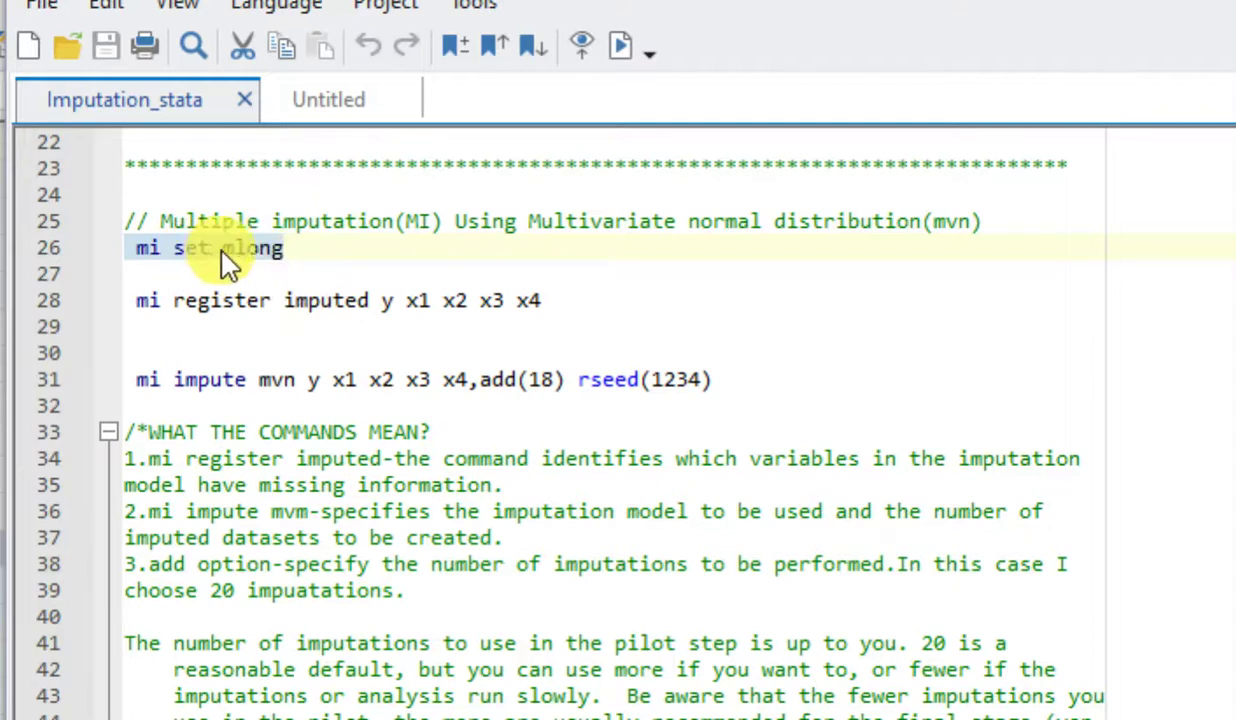
# Run mi set mlong, then mi register imputed for y and x1–x4
pyautogui.click(620, 50)
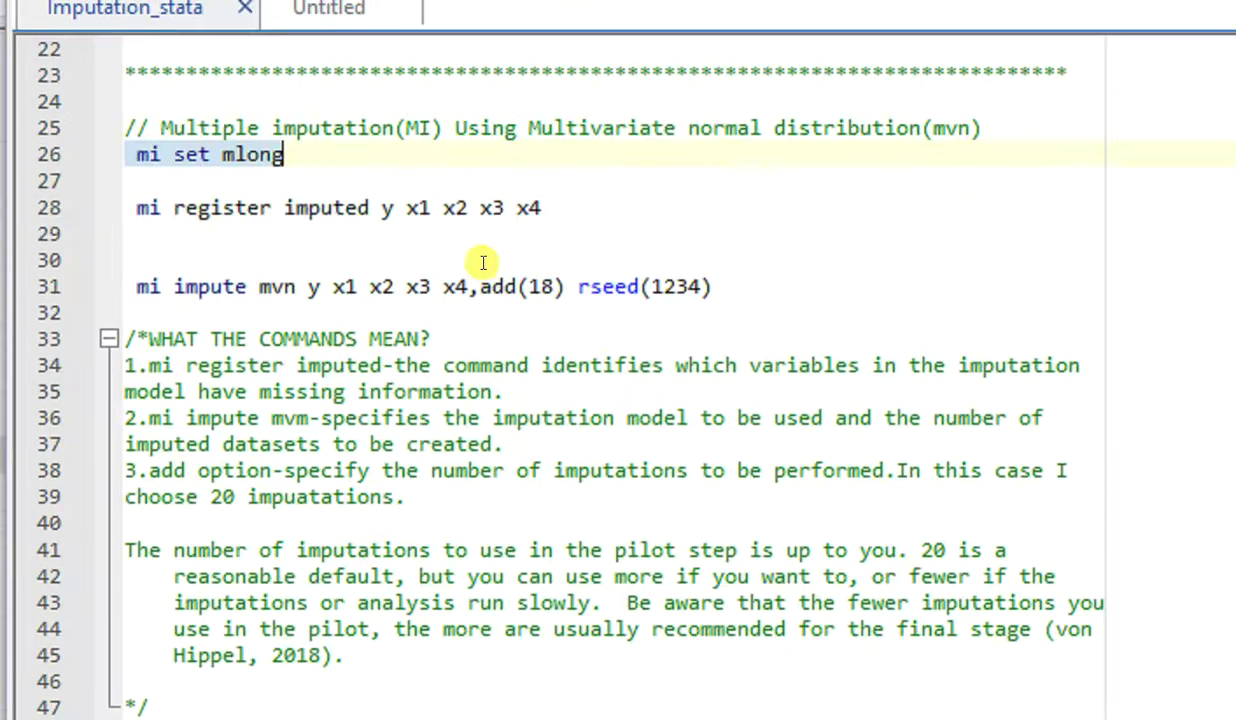
pyautogui.click(129, 190)
pyautogui.moveTo(129, 190); pyautogui.dragTo(574, 196)
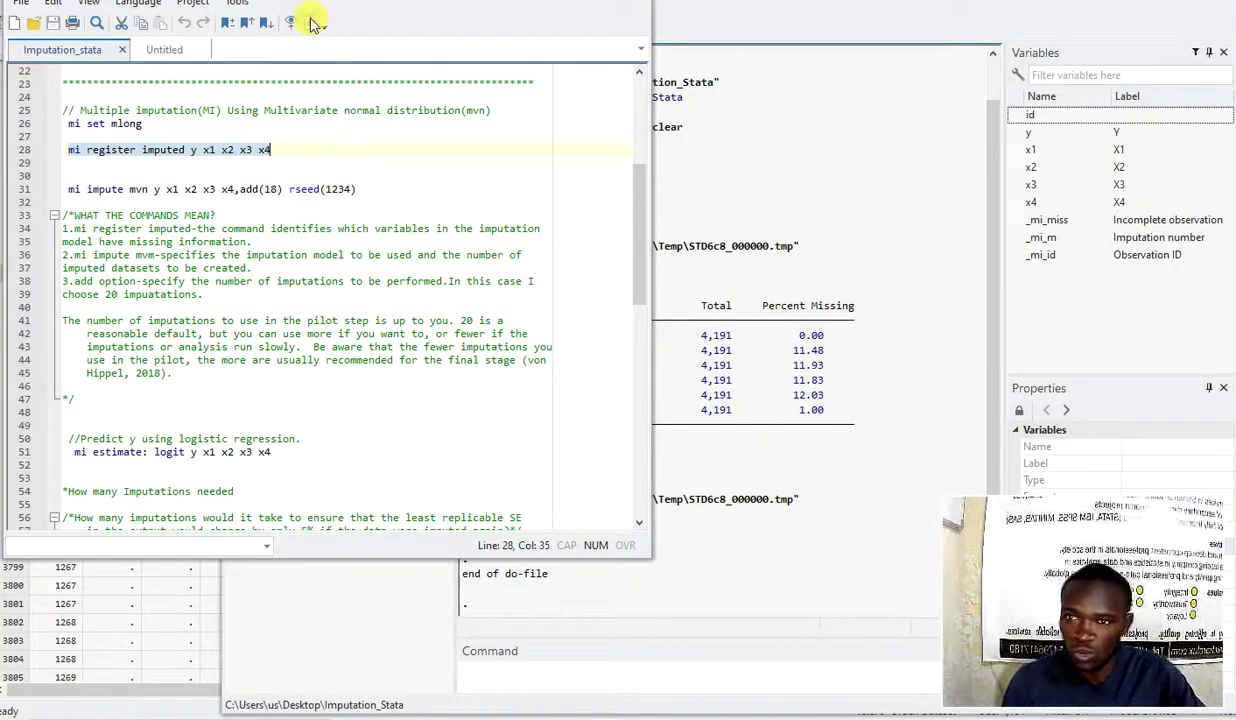
pyautogui.click(313, 22)
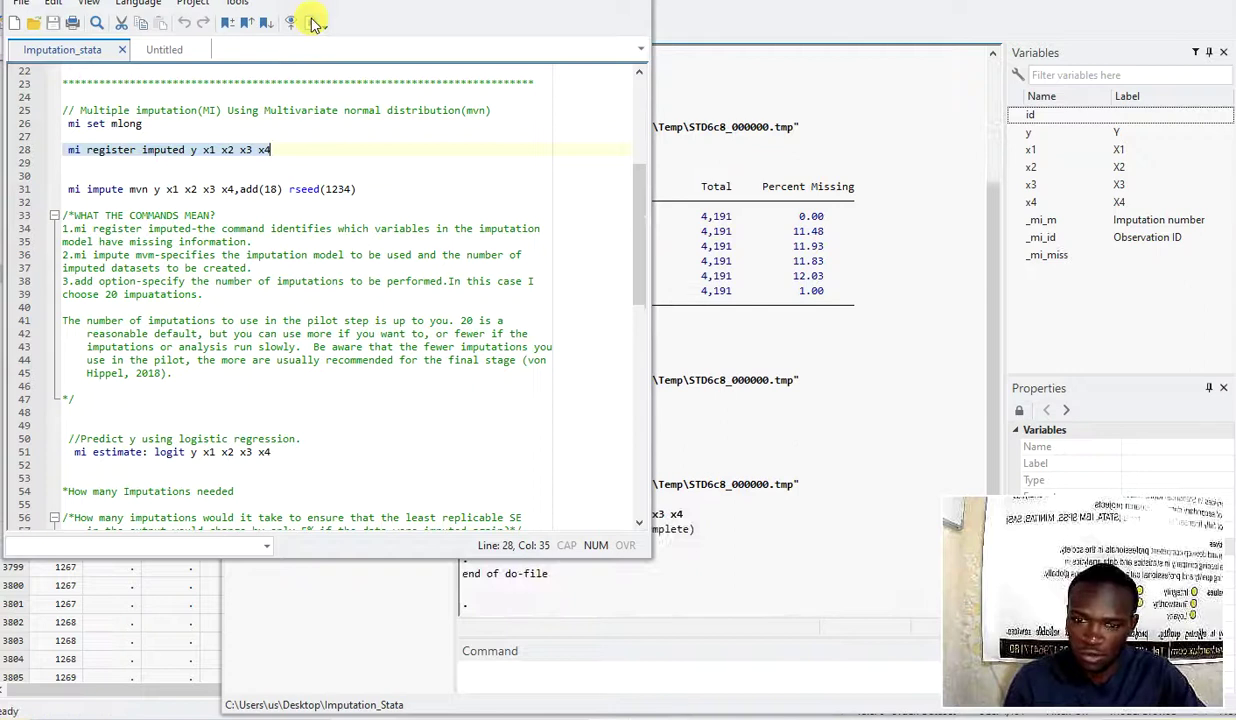
# Highlight the registration output showing 569 incomplete observations, then return to the do-file
pyautogui.click(694, 503)
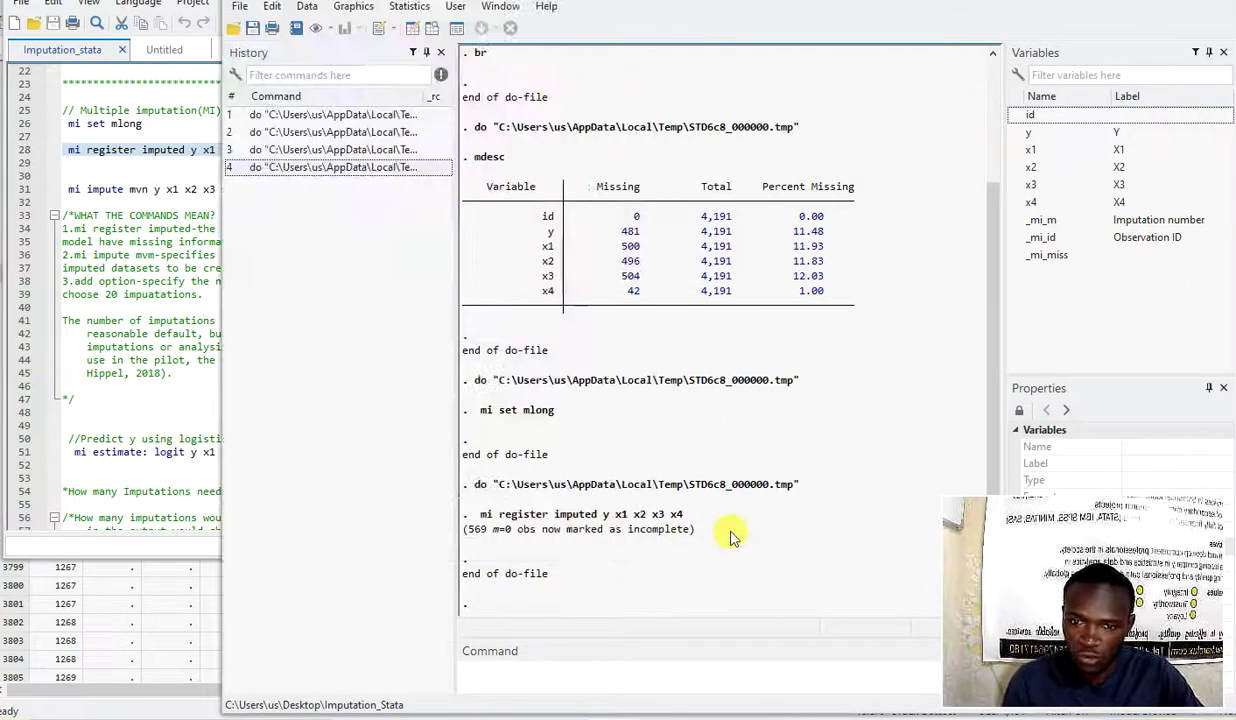
pyautogui.moveTo(476, 514); pyautogui.dragTo(700, 540)
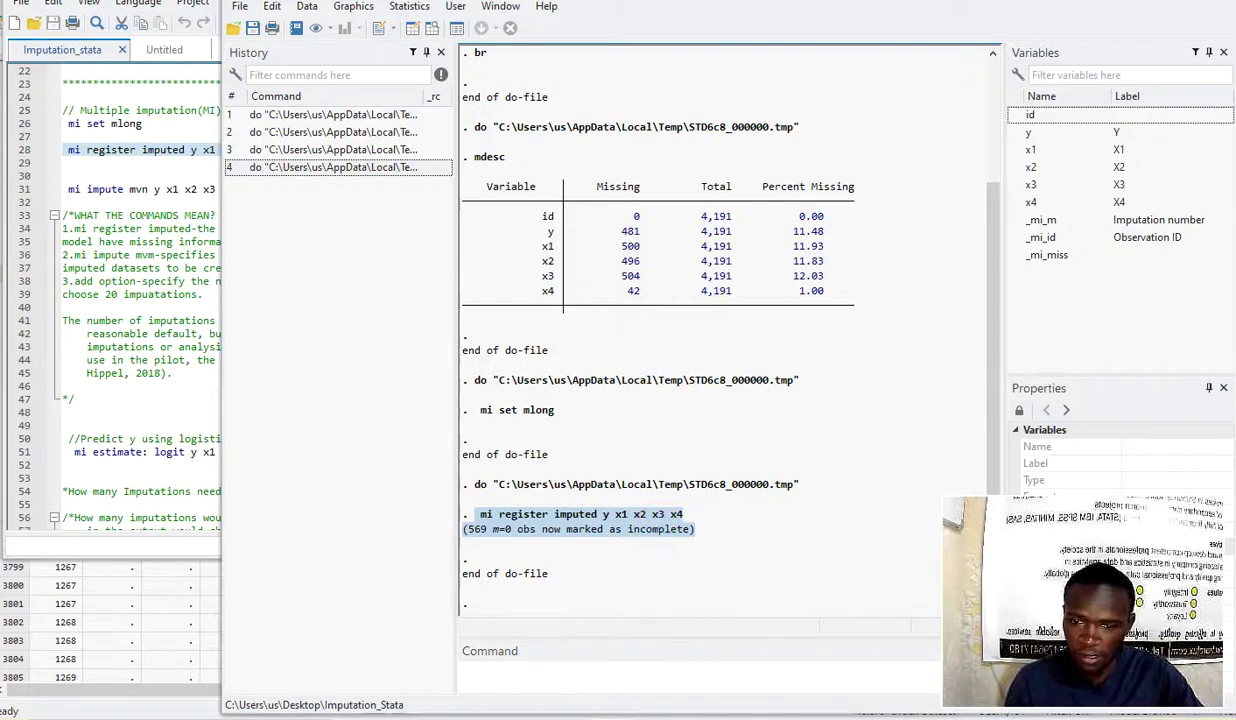
pyautogui.moveTo(585, 715)
pyautogui.click(585, 640)
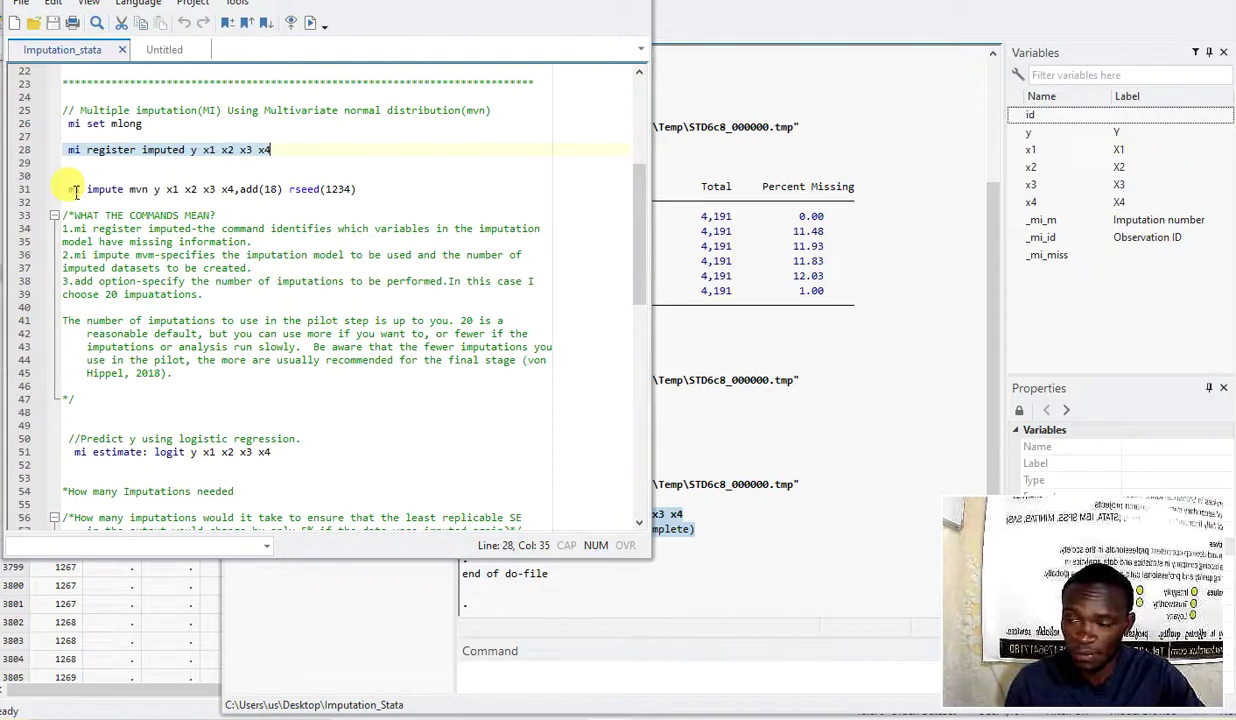
# Edit the add() imputation count on the mi impute mvn rseed(1234) line and select the whole command
pyautogui.moveTo(265, 110); pyautogui.dragTo(480, 118)
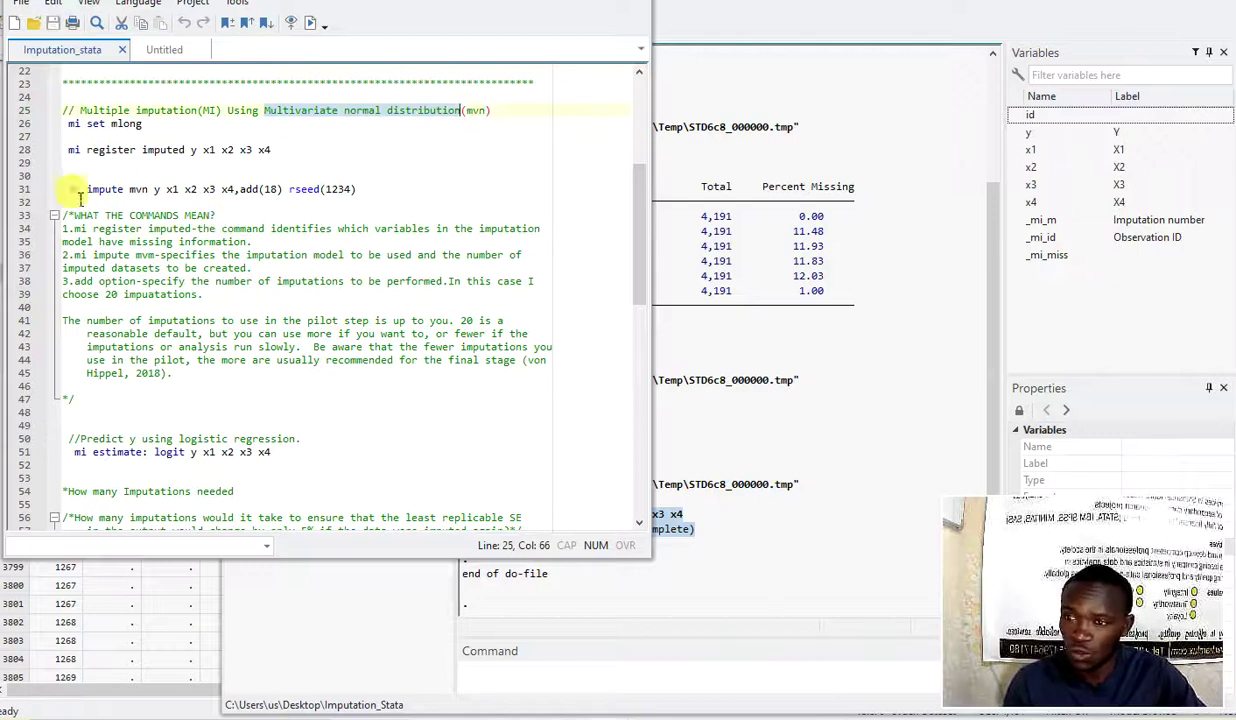
pyautogui.moveTo(70, 190); pyautogui.dragTo(166, 189)
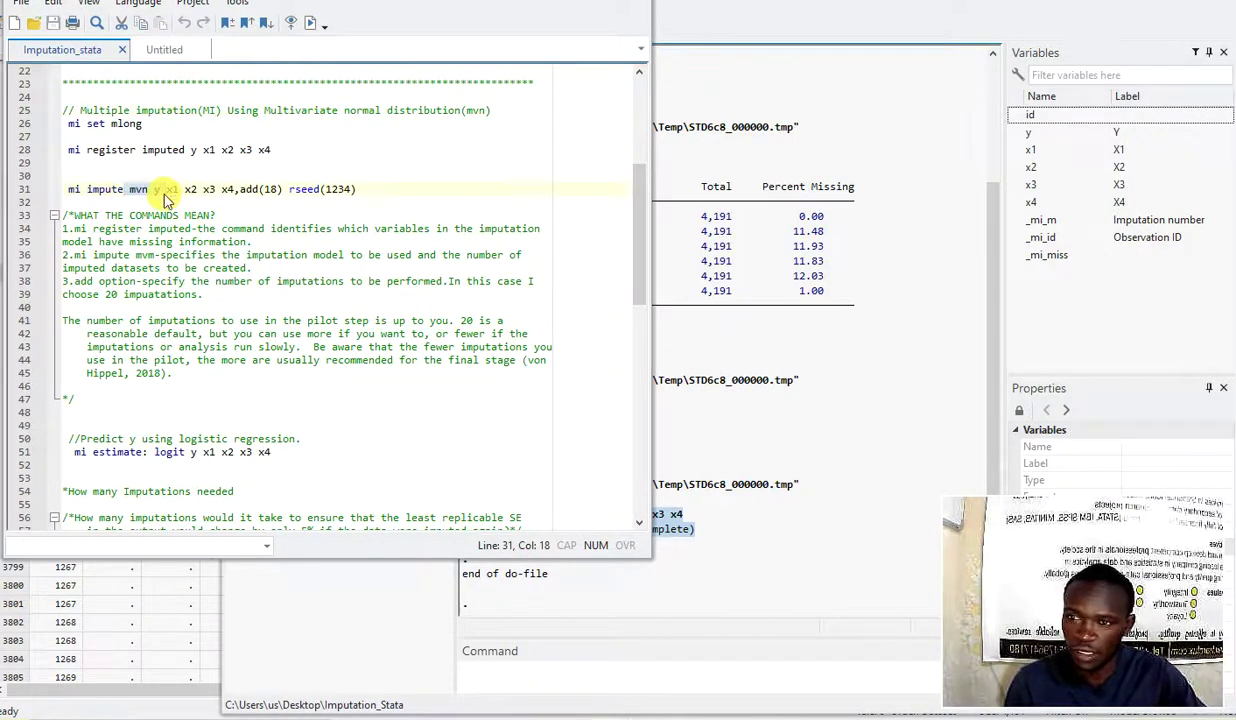
pyautogui.click(241, 190)
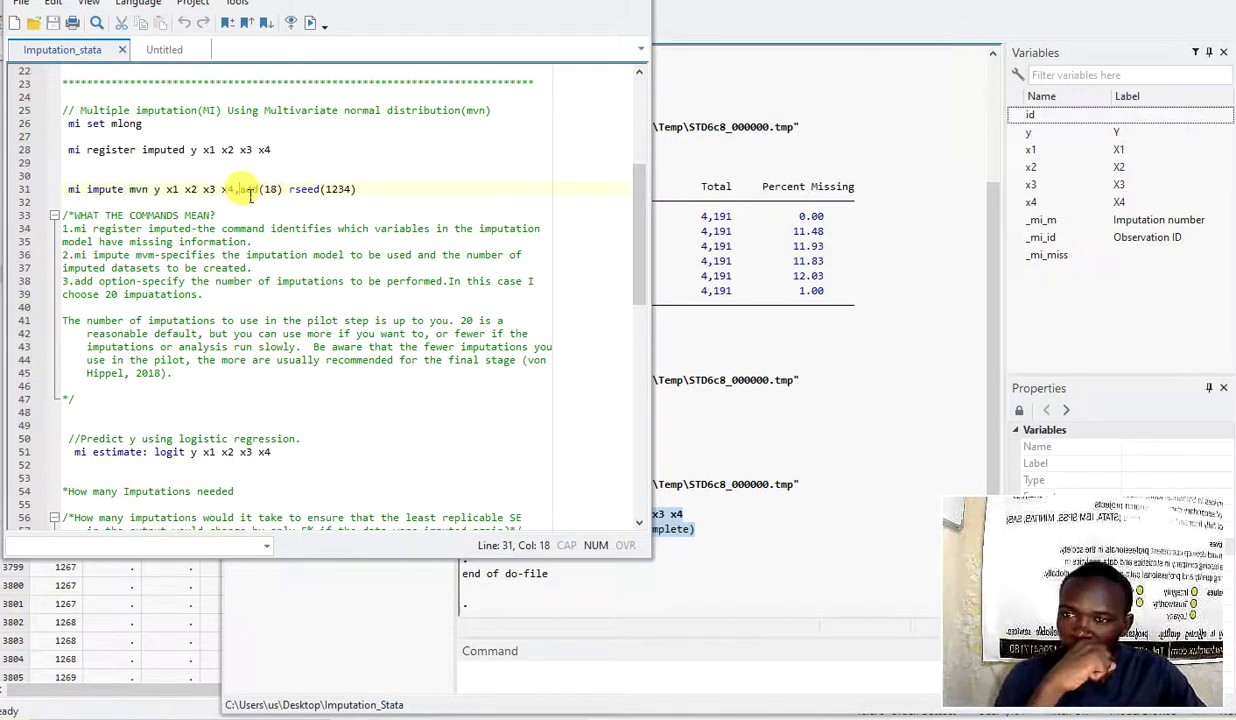
pyautogui.moveTo(241, 189); pyautogui.dragTo(284, 191)
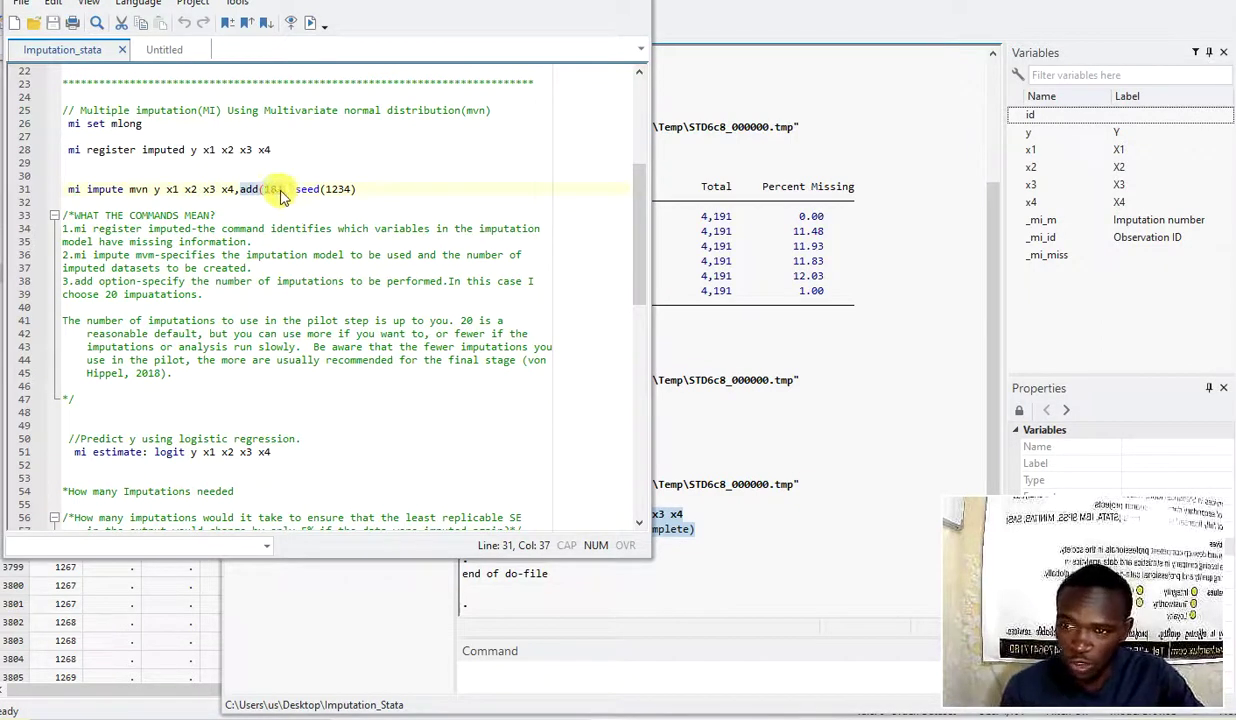
pyautogui.click(282, 191)
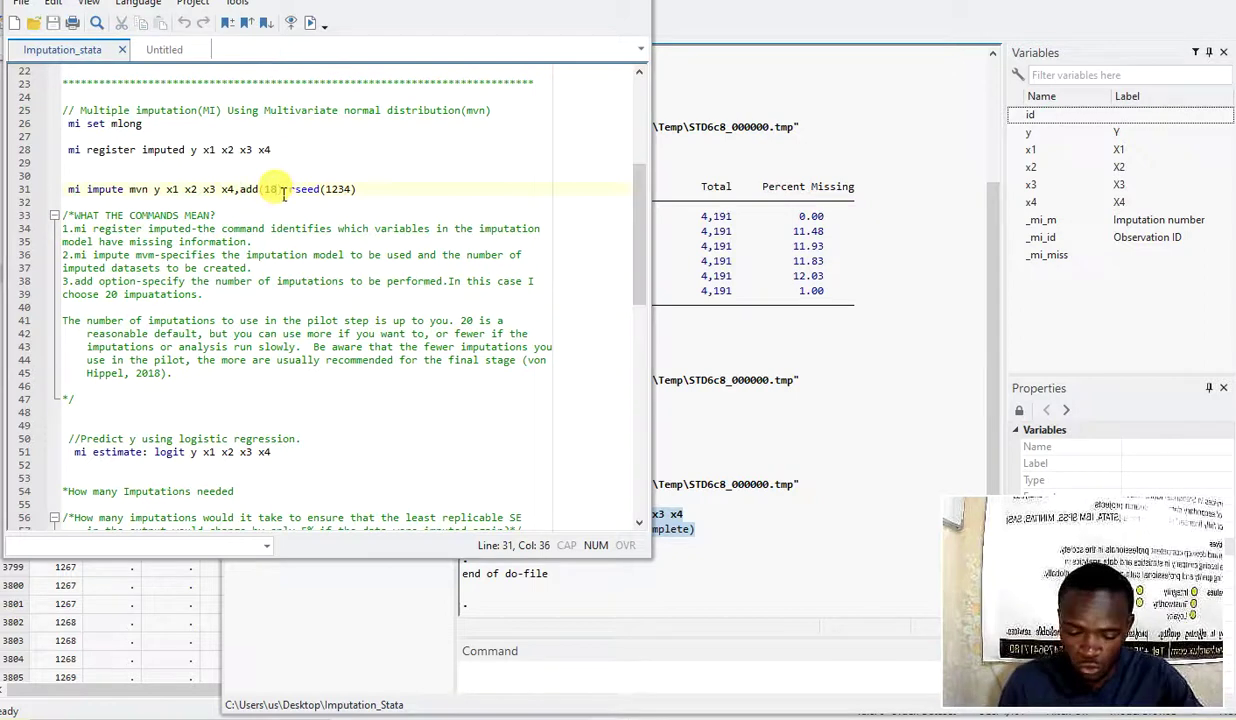
pyautogui.press('BackSpace')
pyautogui.press('BackSpace')
pyautogui.write('20')
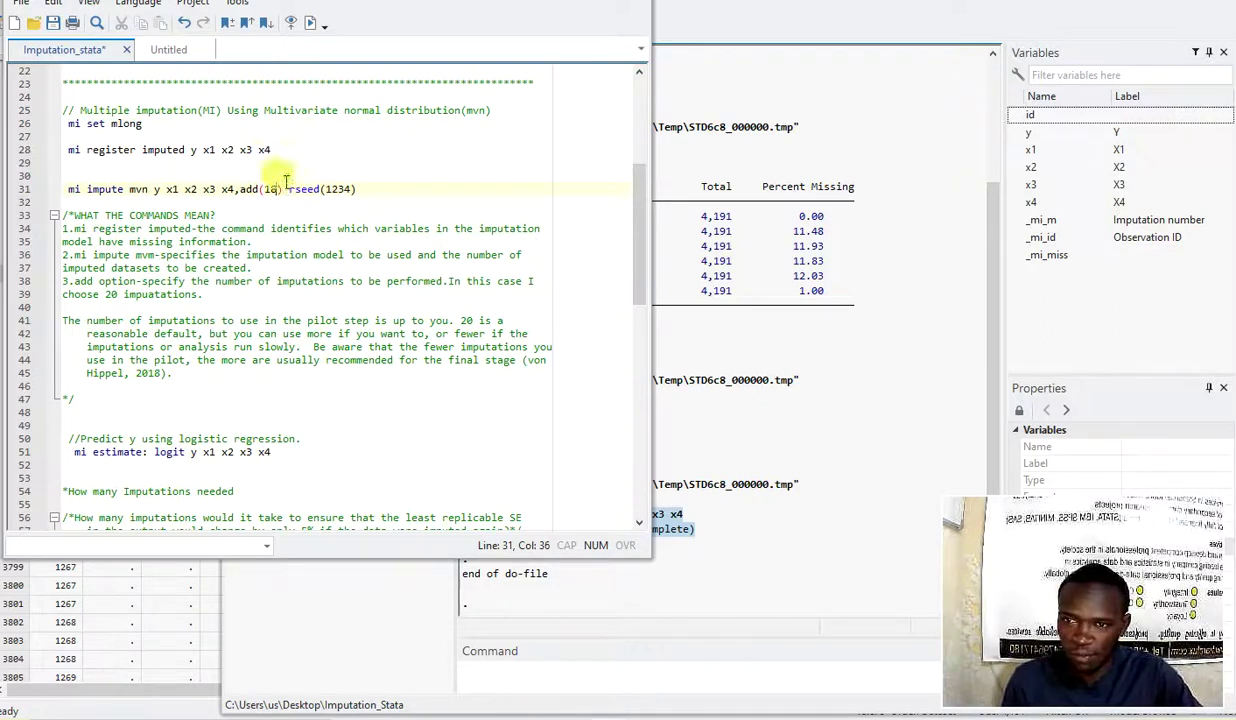
pyautogui.moveTo(70, 190); pyautogui.dragTo(377, 197)
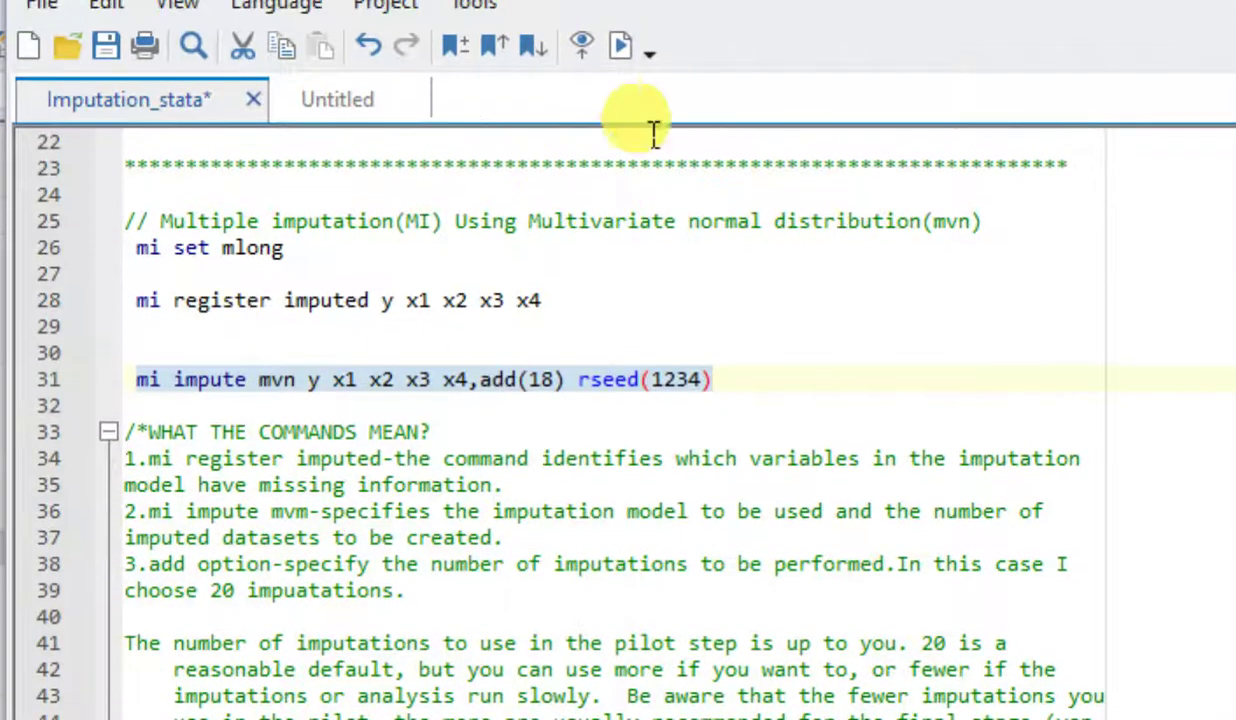
# Run the mi impute mvn command and review its imputation output in the Results window
pyautogui.click(625, 47)
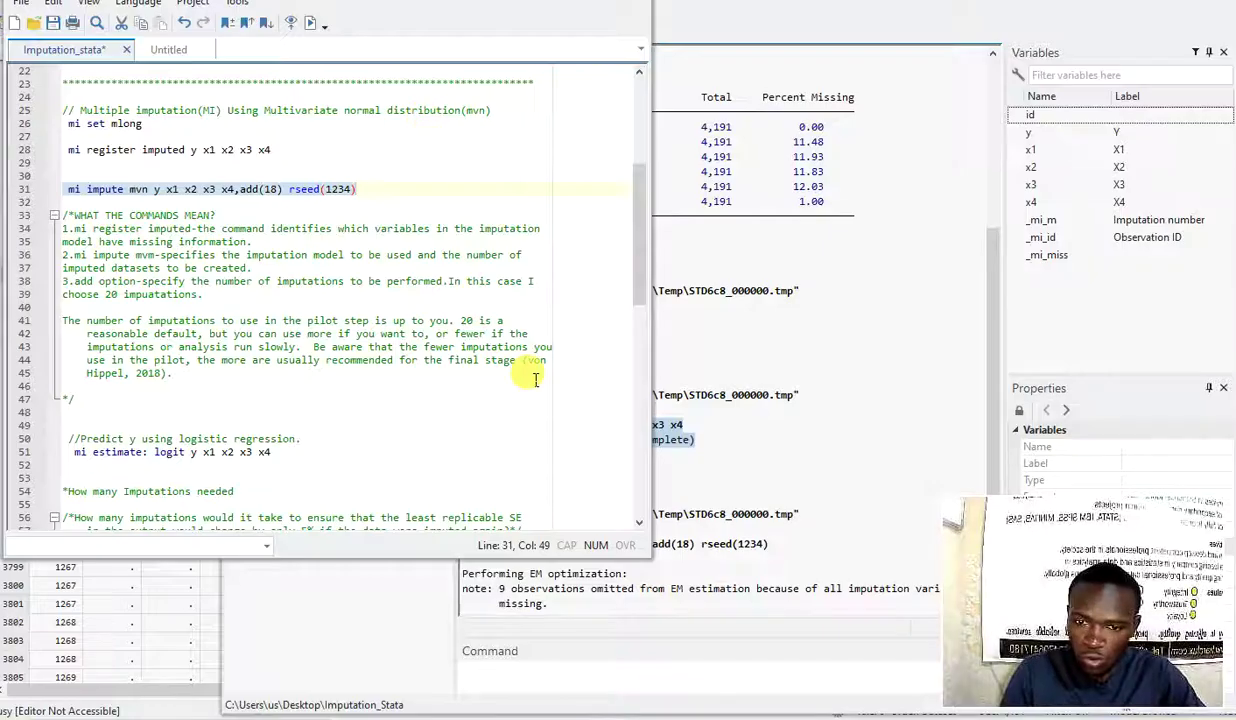
pyautogui.click(792, 425)
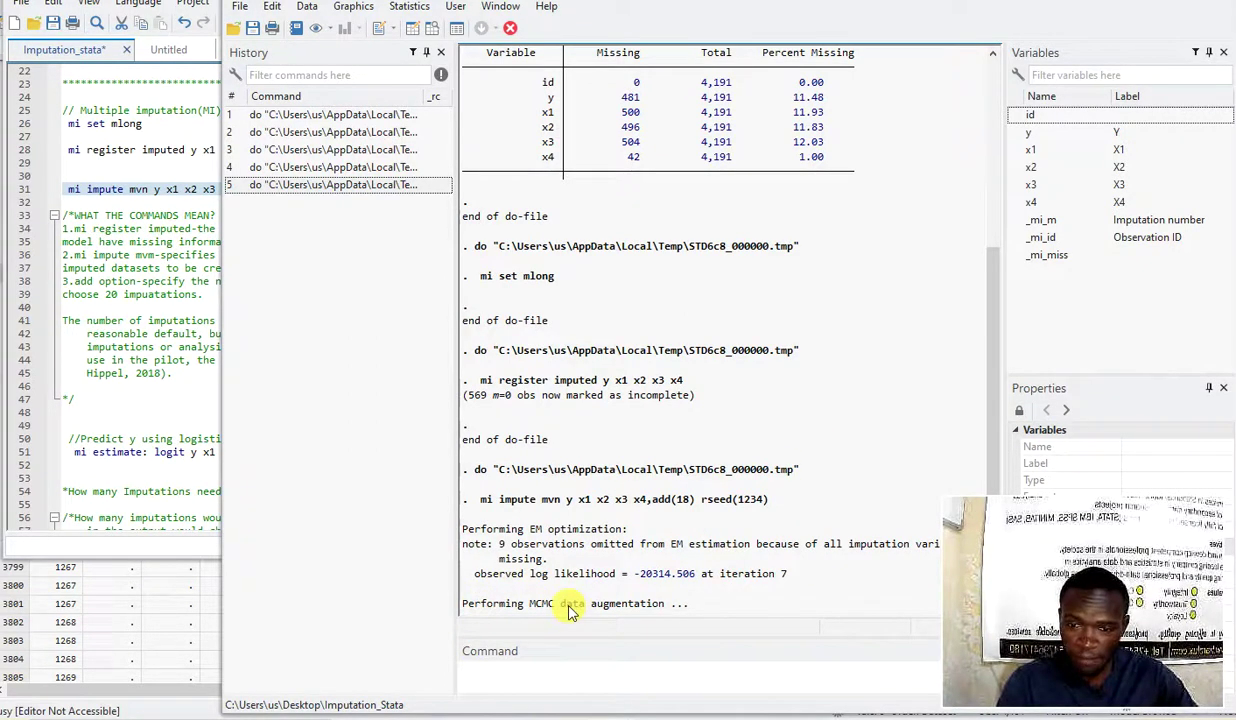
pyautogui.click(143, 310)
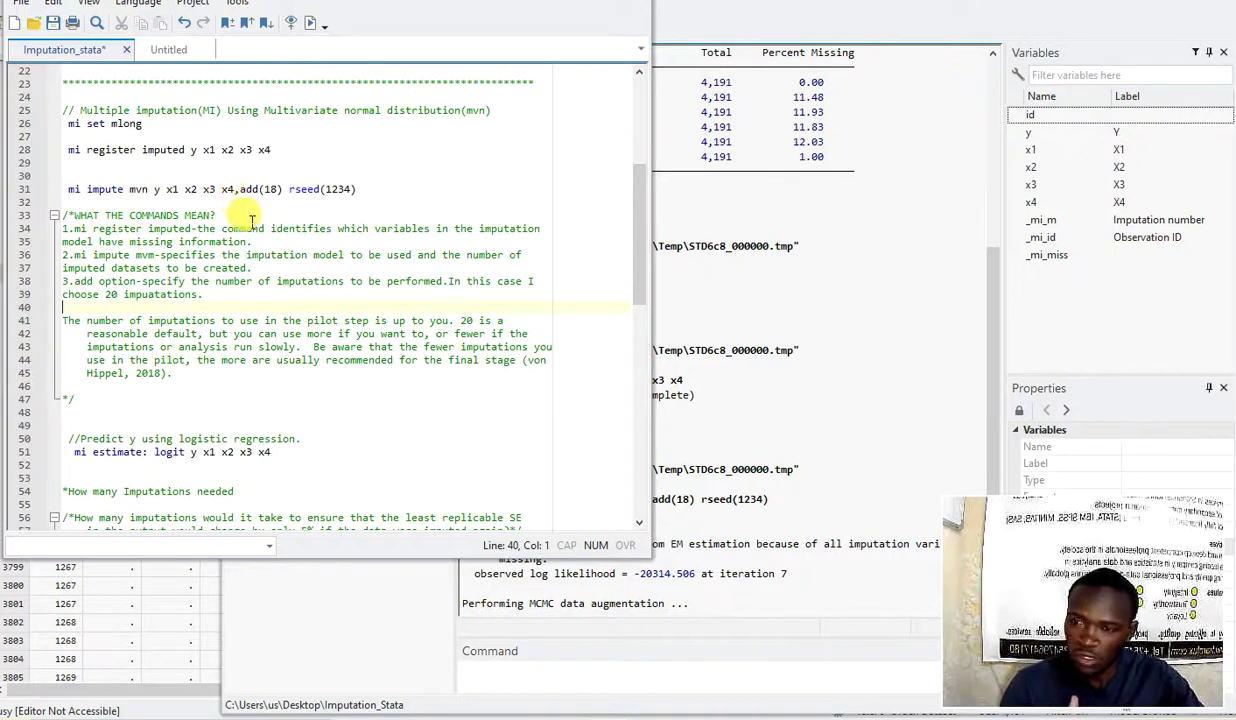
# Check the add(18) option in the do-file against the 18-imputation results
pyautogui.scroll(-2, 252, 219)
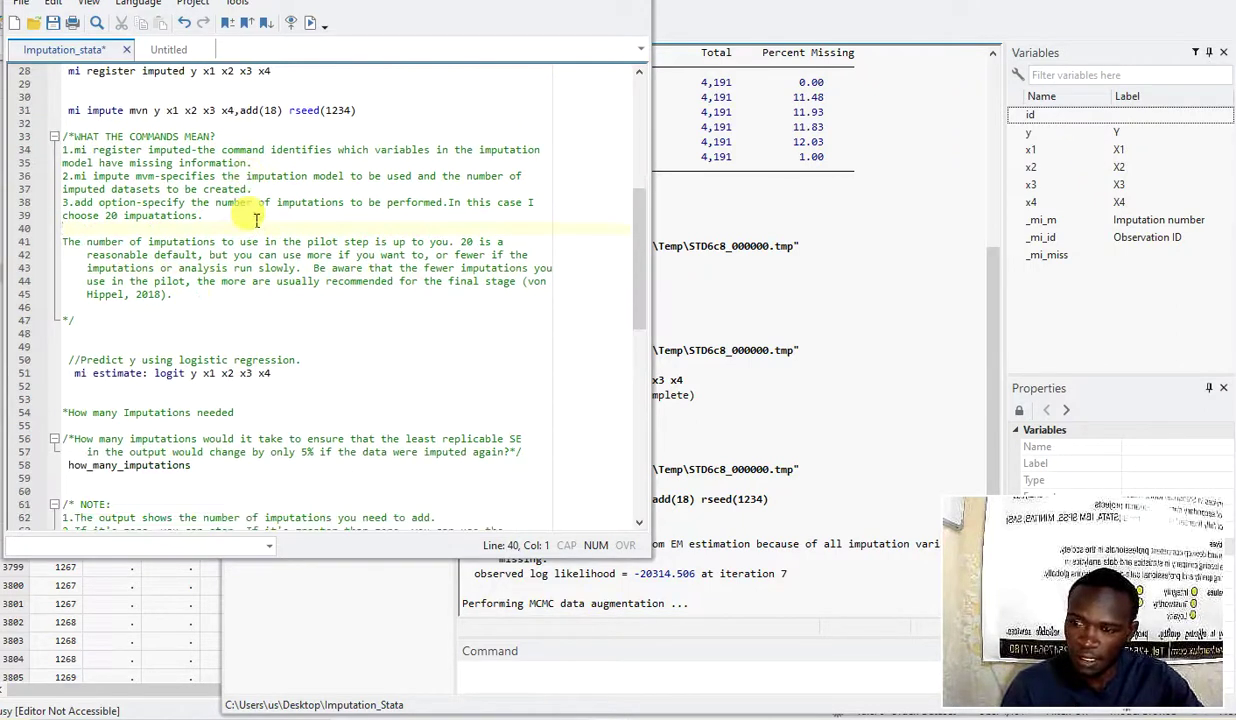
pyautogui.scroll(-1, 256, 219)
pyautogui.scroll(2, 256, 214)
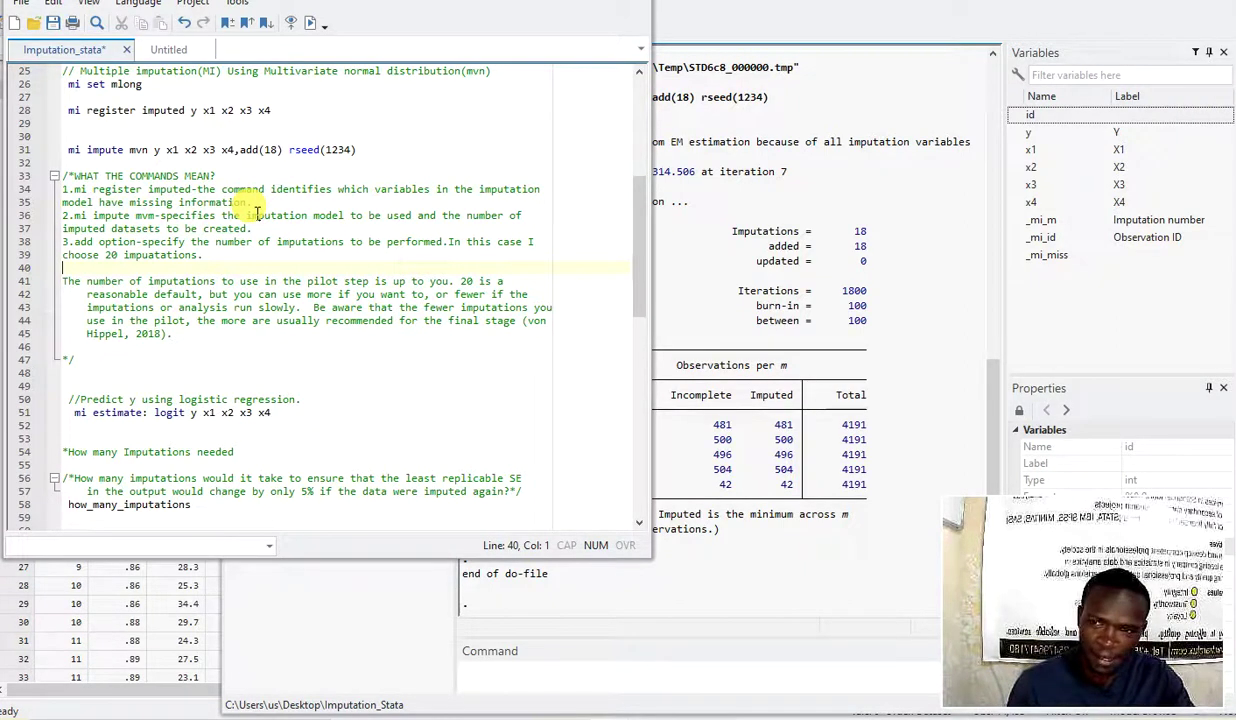
pyautogui.click(272, 152)
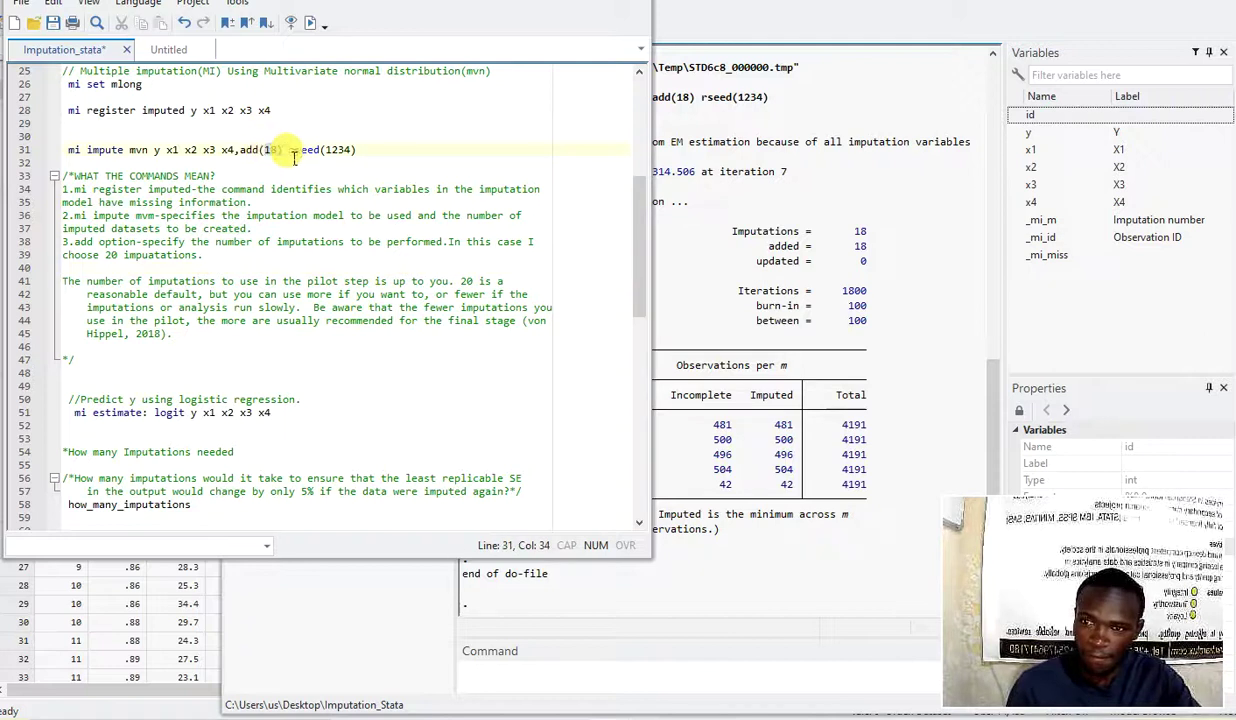
pyautogui.moveTo(293, 157); pyautogui.dragTo(295, 157)
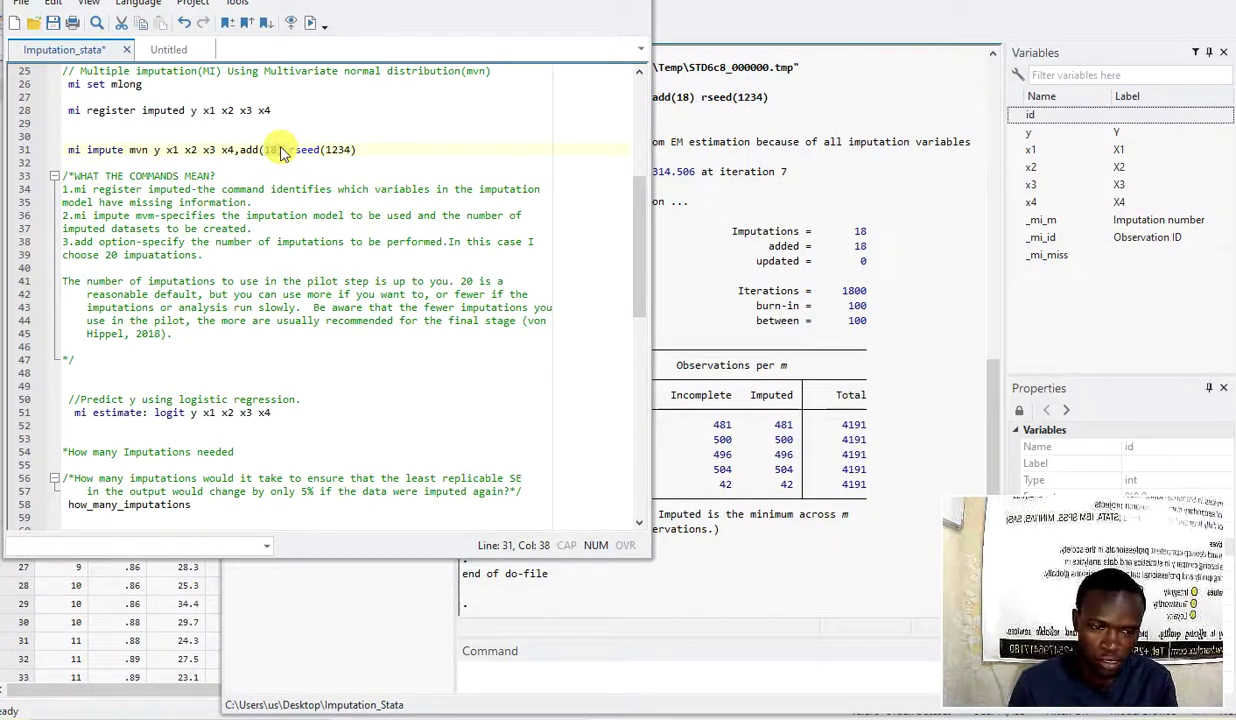
pyautogui.click(750, 547)
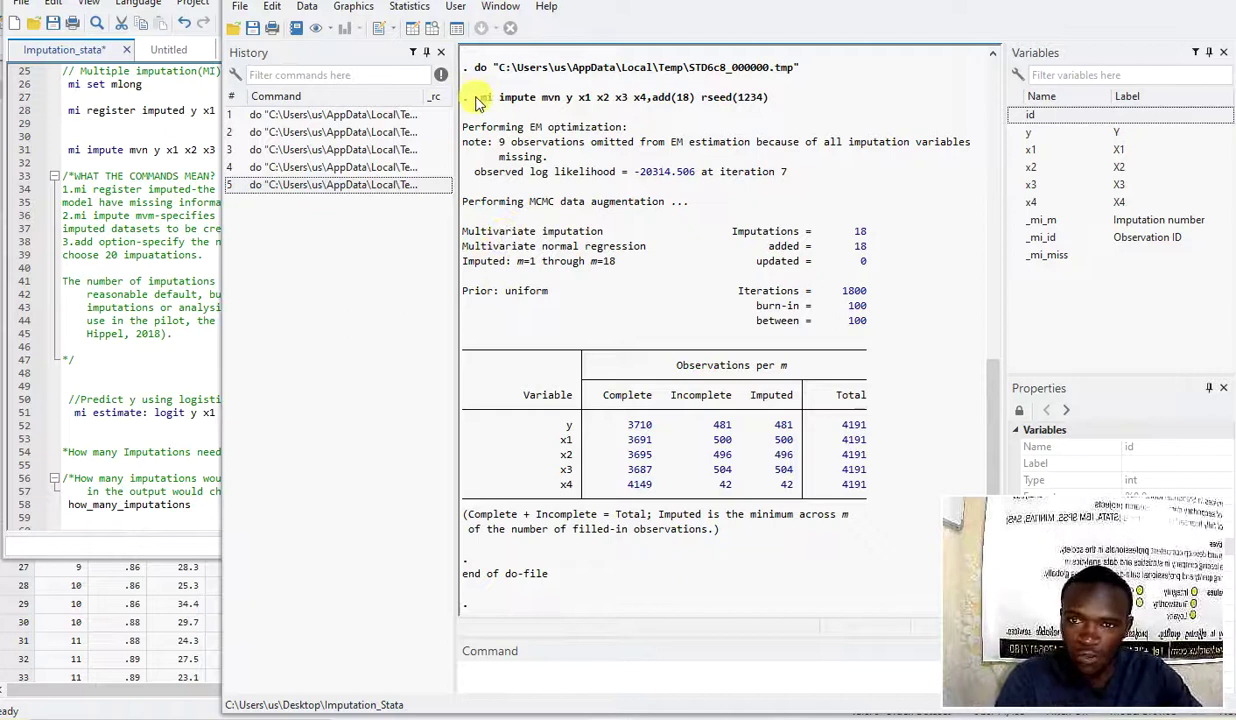
pyautogui.moveTo(474, 97); pyautogui.dragTo(785, 102)
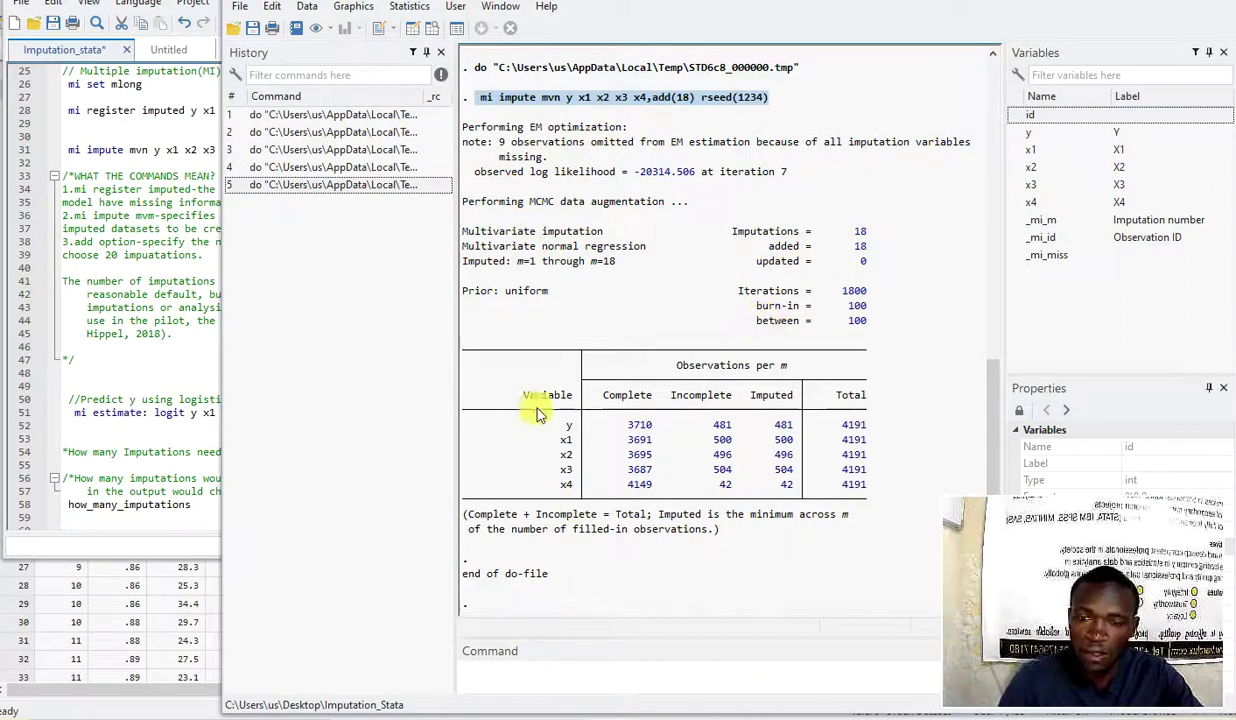
pyautogui.click(617, 392)
pyautogui.moveTo(511, 319); pyautogui.dragTo(911, 518)
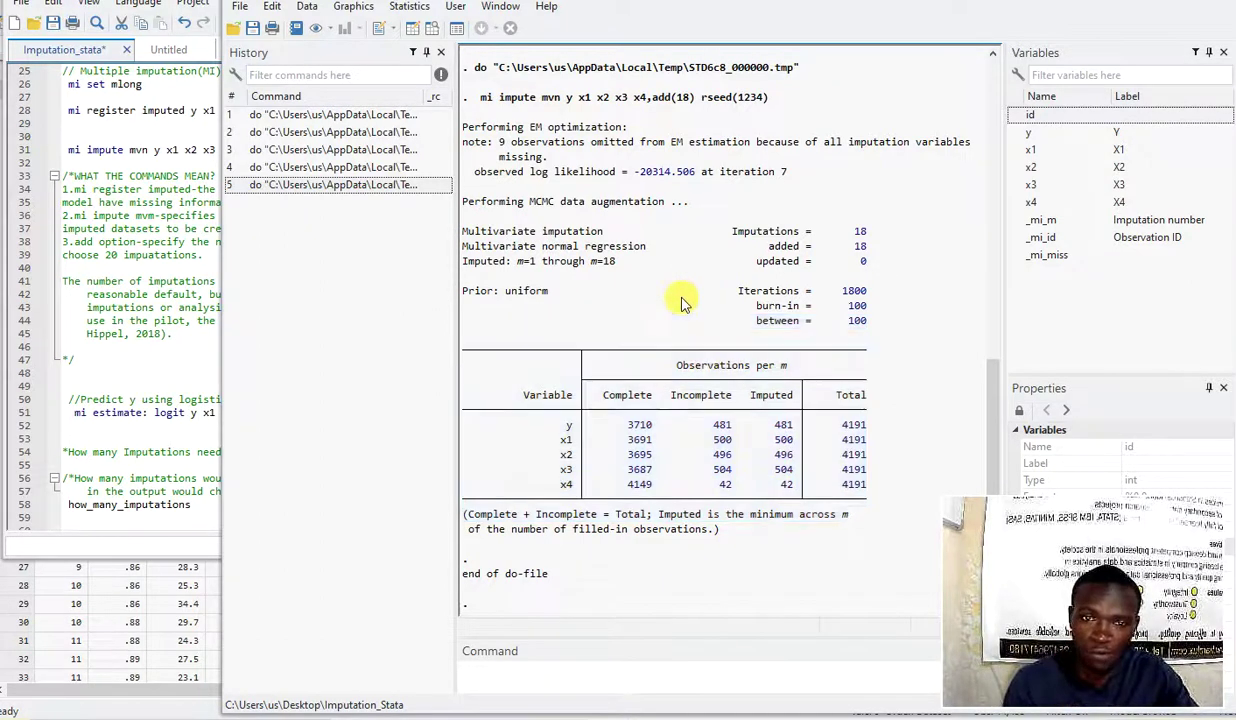
pyautogui.click(681, 298)
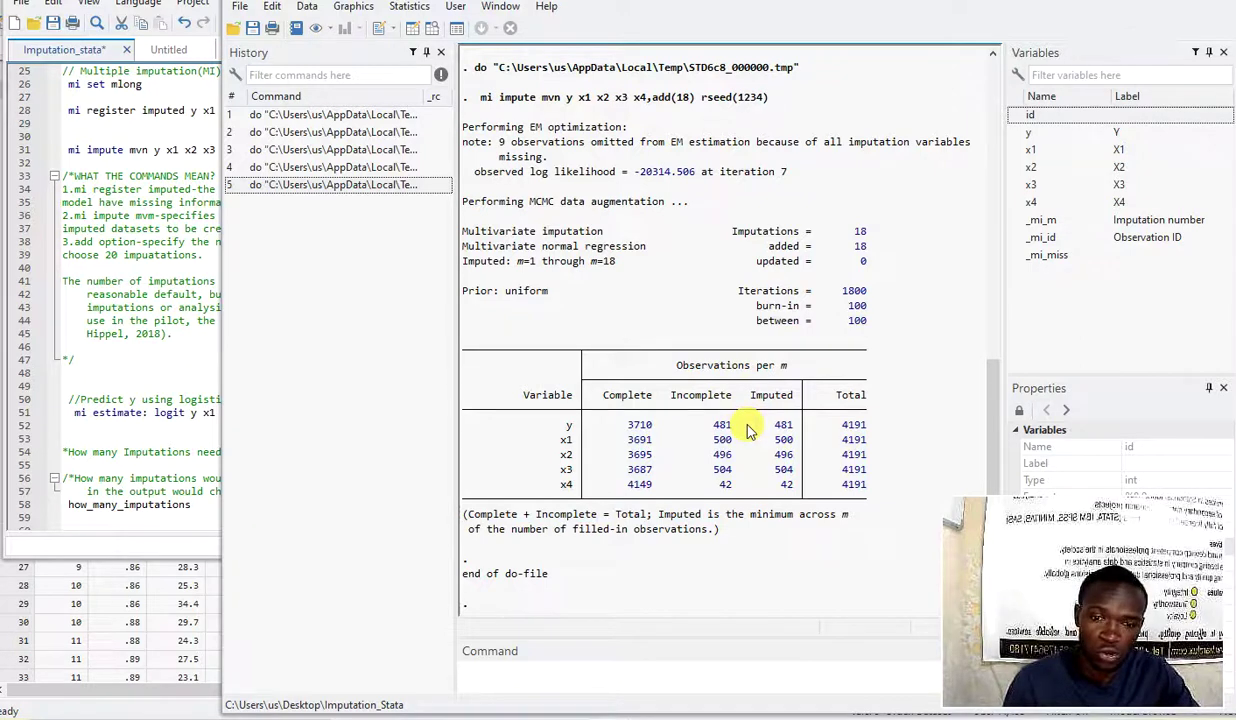